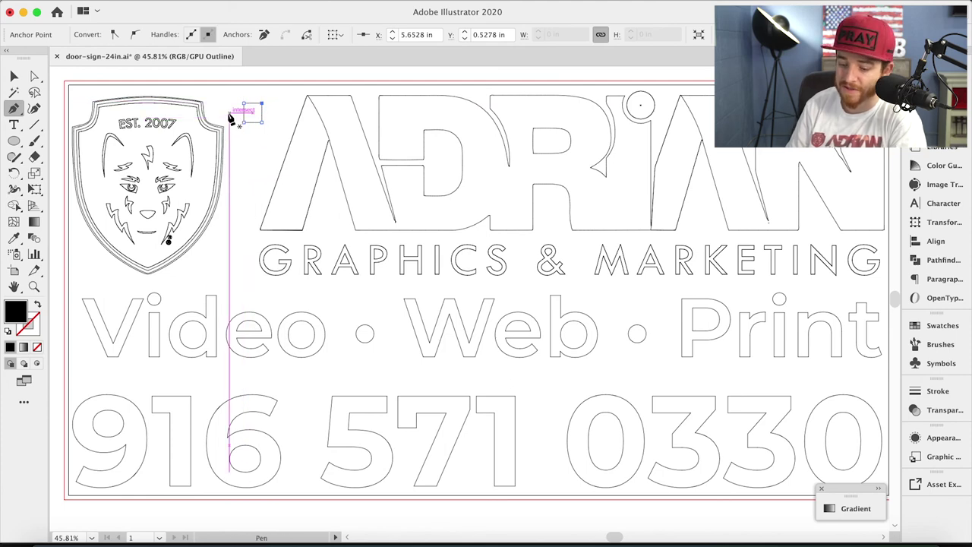
- Return the artwork to full-colour preview and delete the small black square between the shield and the large lettering
key(super+y)
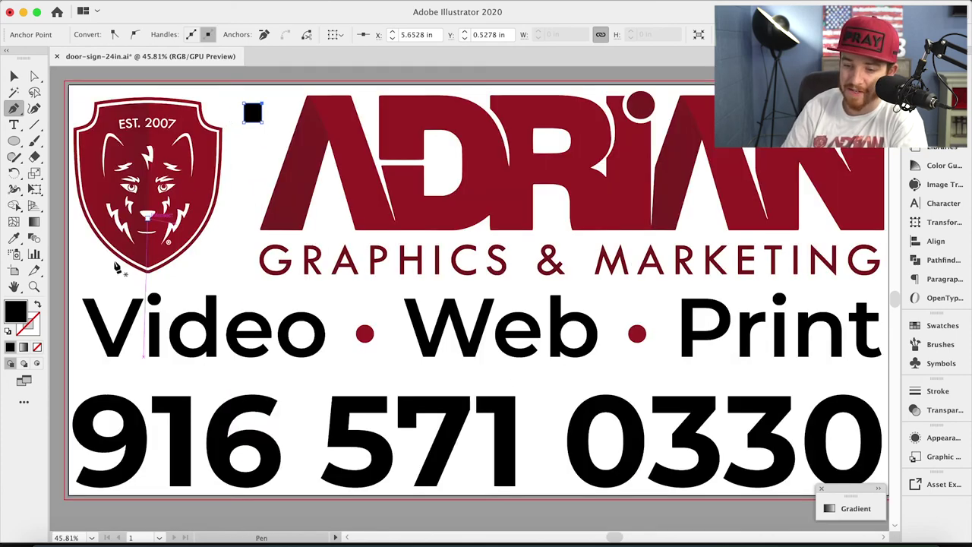
key(super)
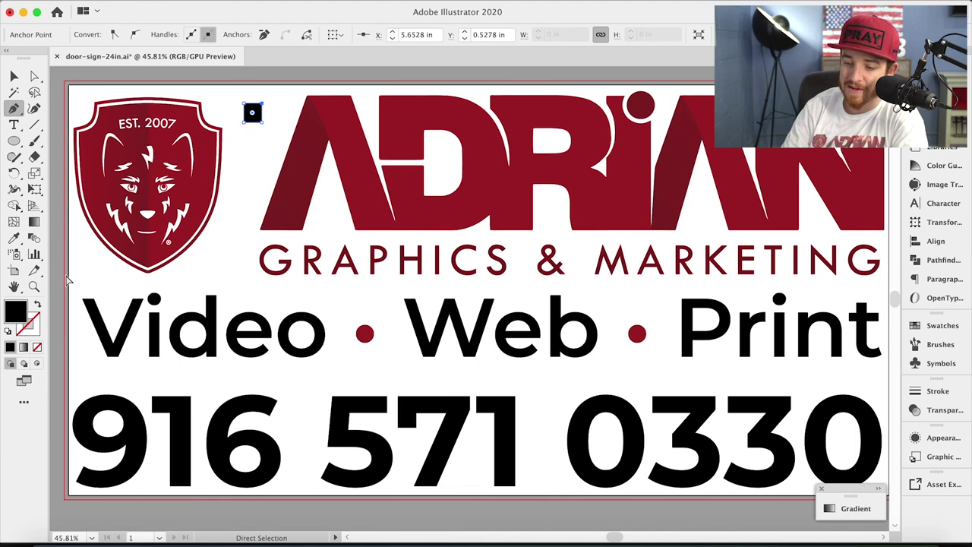
key(v)
click(251, 112)
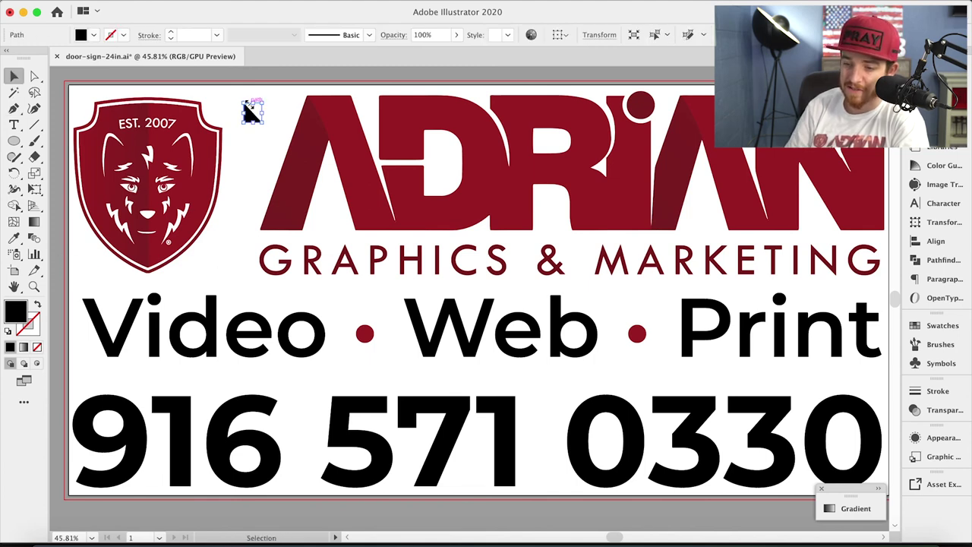
click(253, 97)
- Examine the sign's vector paths in outline view, select the logo group and return to full-colour preview
key(super+y)
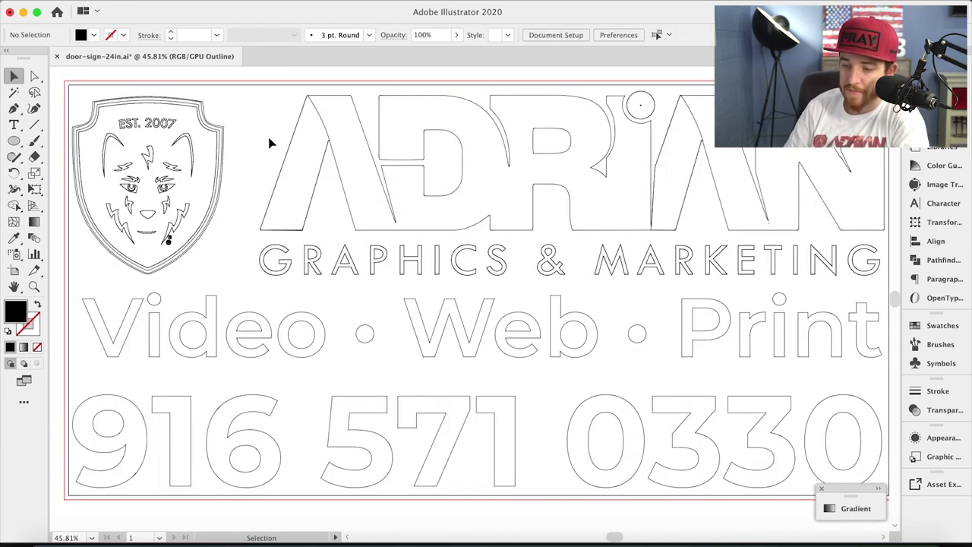
click(293, 144)
key(super+y)
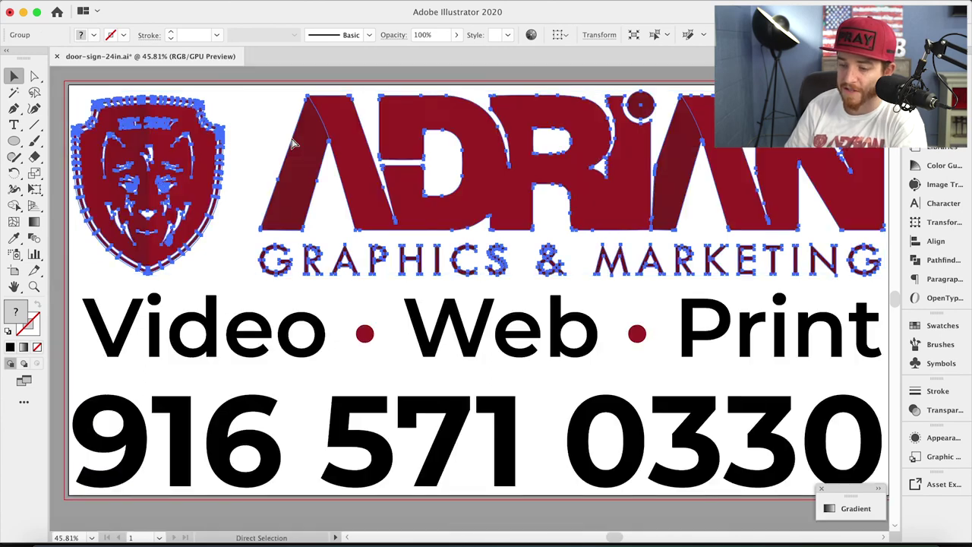
- Isolate the nested logo groups and move the shaded left leg of the first A out of the lettering
double_click(304, 138)
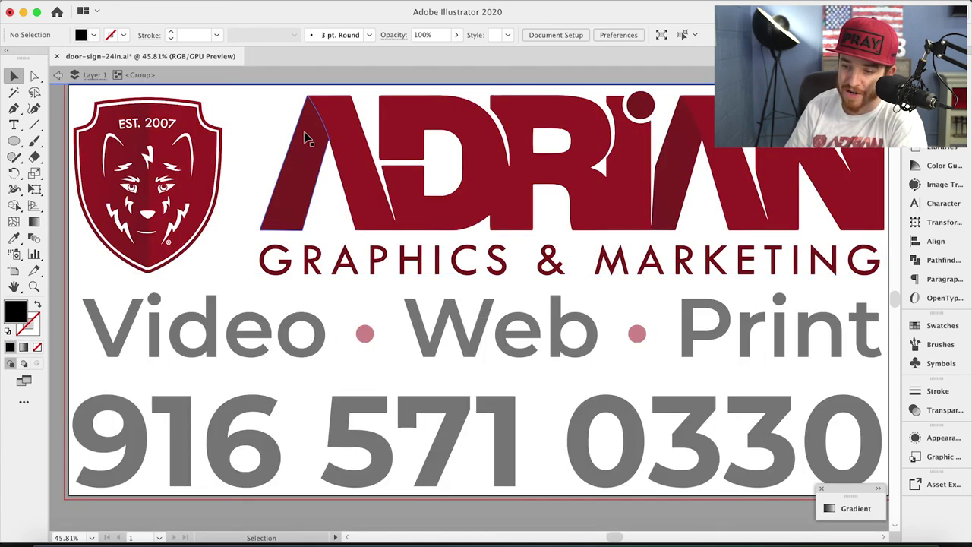
double_click(305, 135)
drag(305, 135, 255, 182)
key(a)
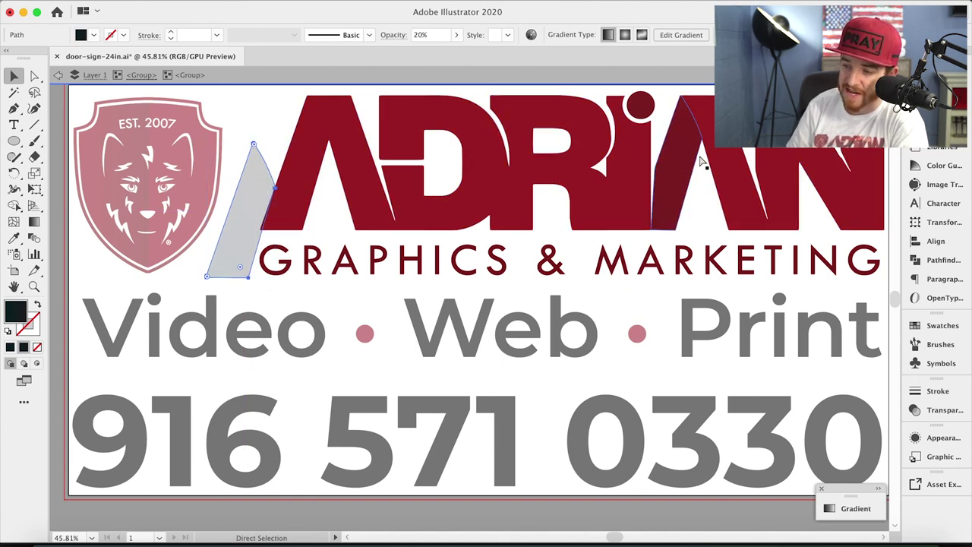
- Undo the move of the shaded leg and leave isolation mode
key(super+z)
key(v)
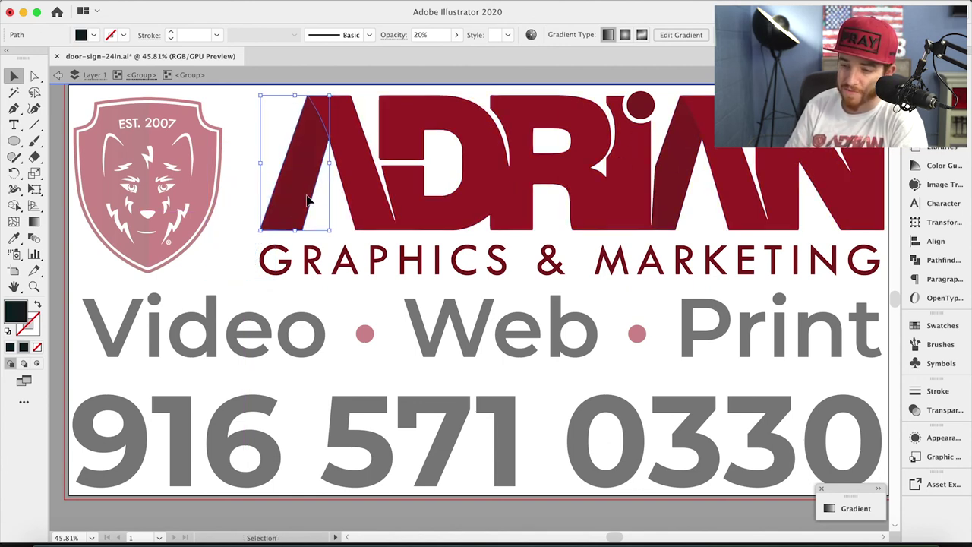
click(253, 171)
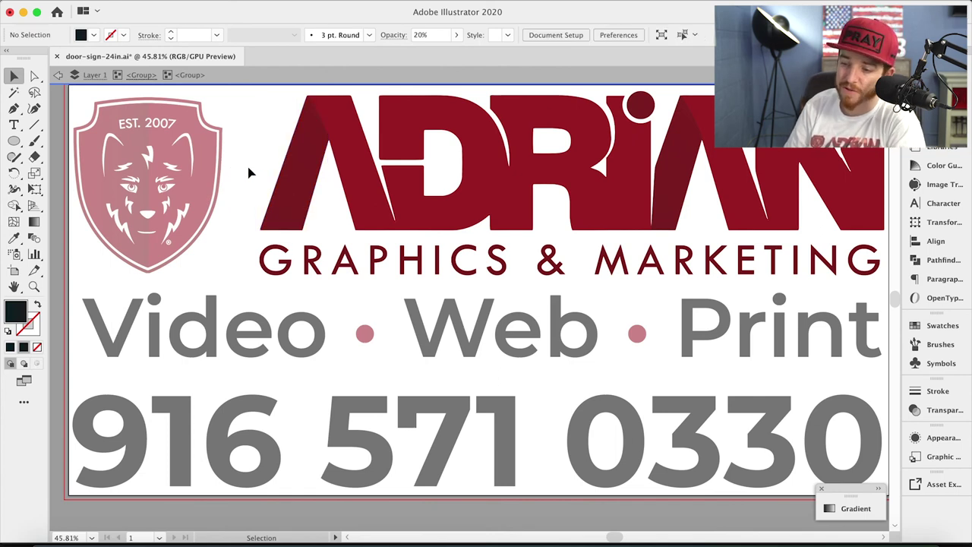
double_click(249, 173)
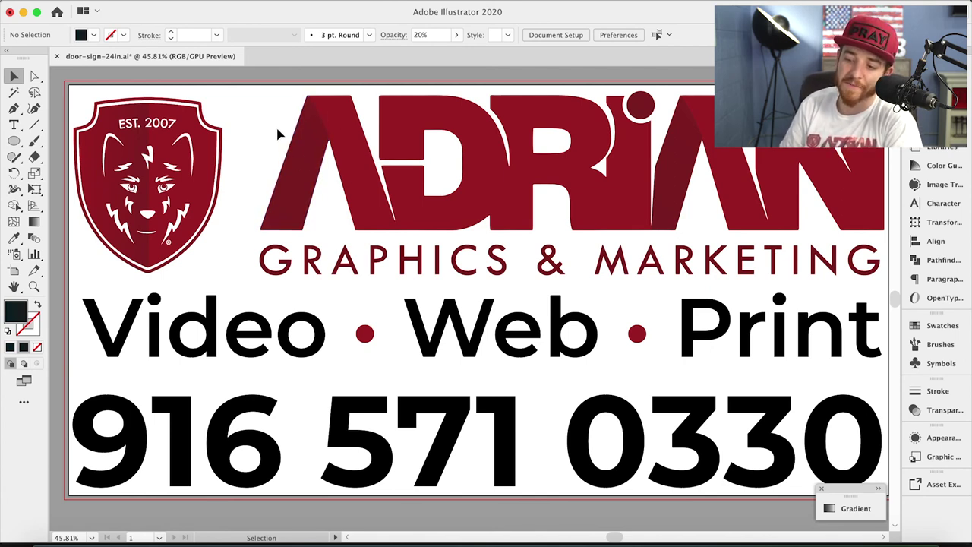
- Show the gradient settings, isolate the logo's nested groups and select the shaded left leg of the first A
click(313, 141)
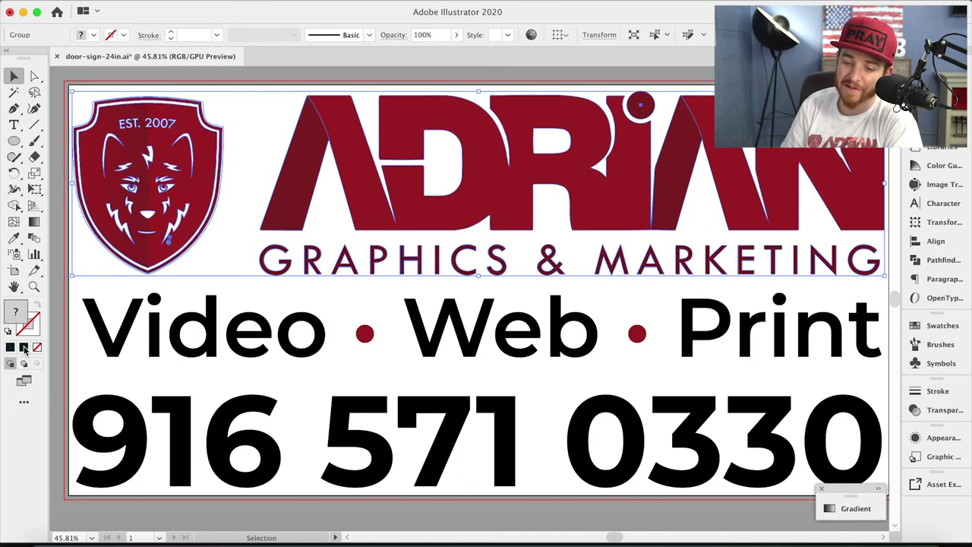
click(23, 347)
key(super+z)
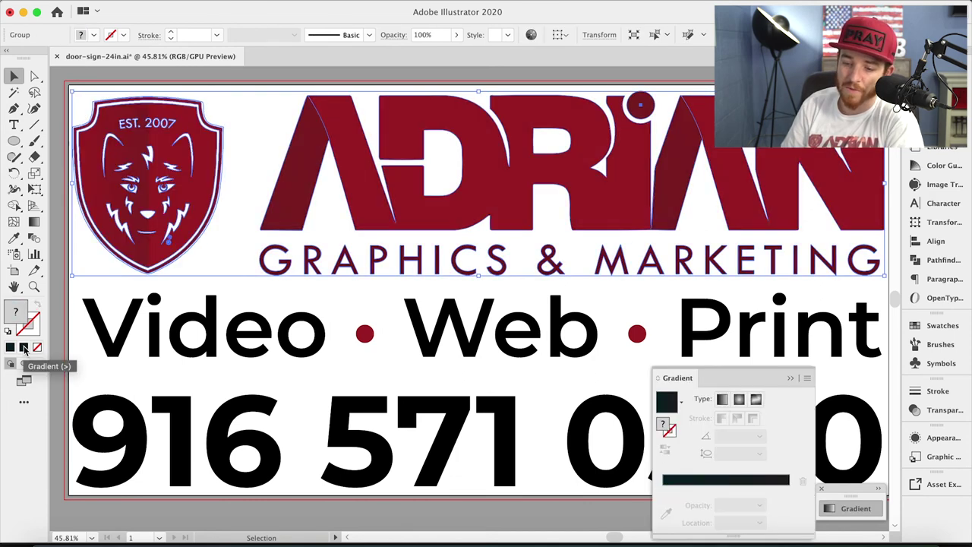
double_click(285, 201)
double_click(283, 199)
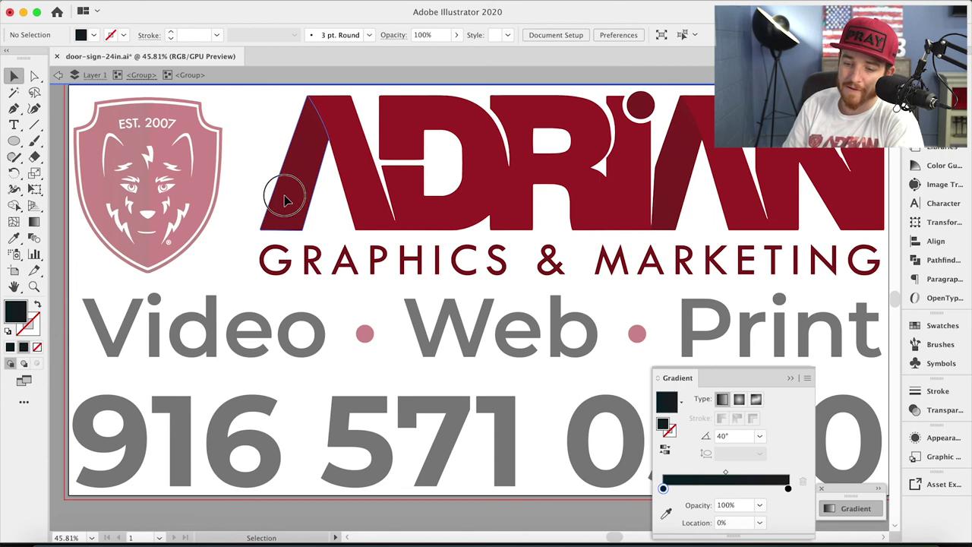
click(283, 200)
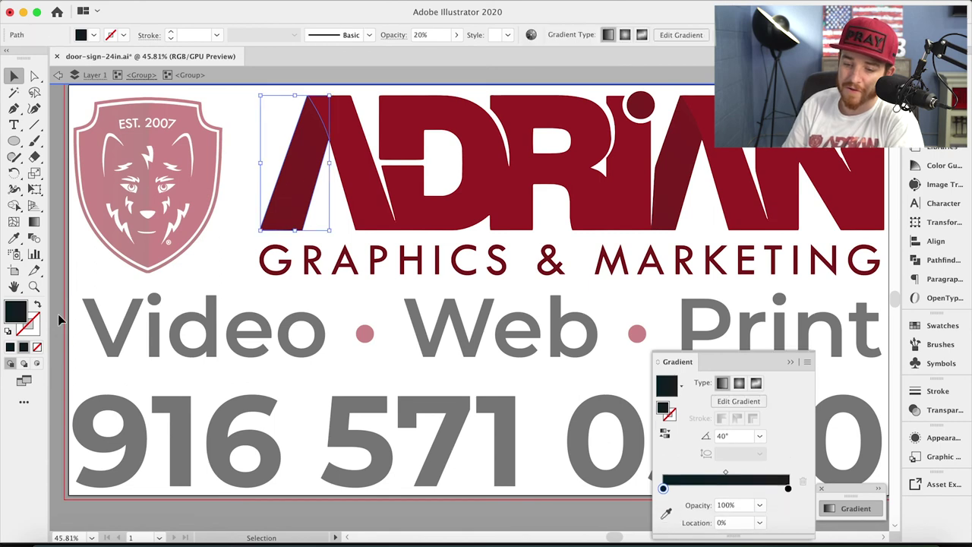
- Change the gradient type of the A's shaded leg to radial
click(93, 35)
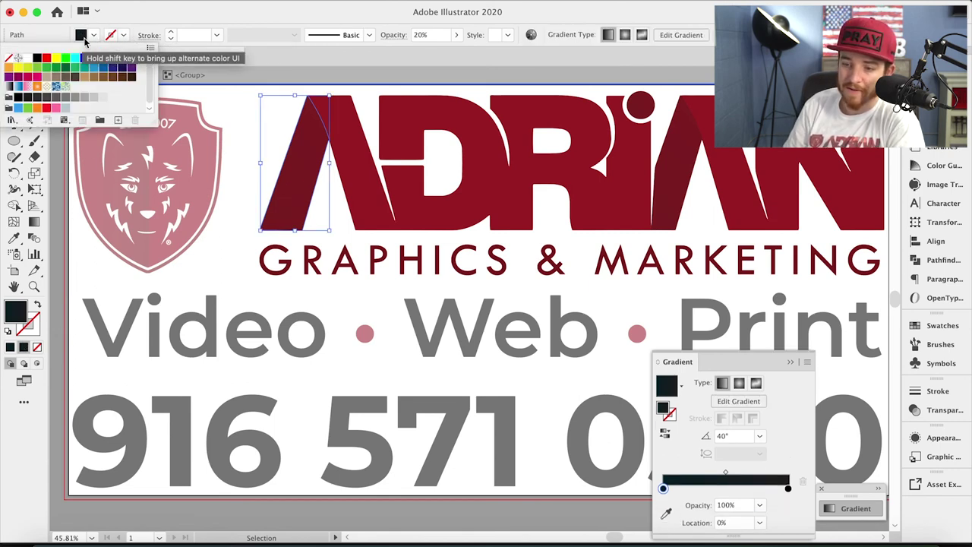
click(607, 40)
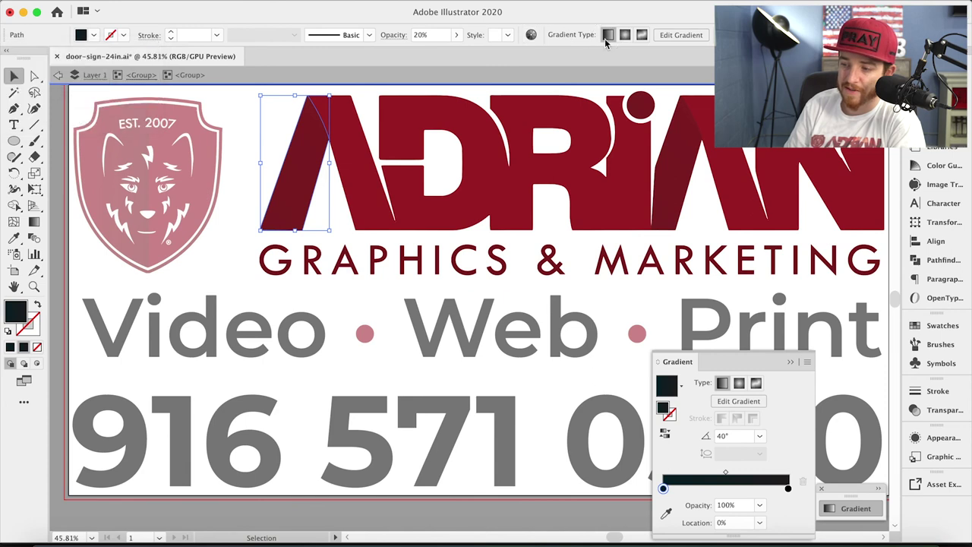
click(624, 35)
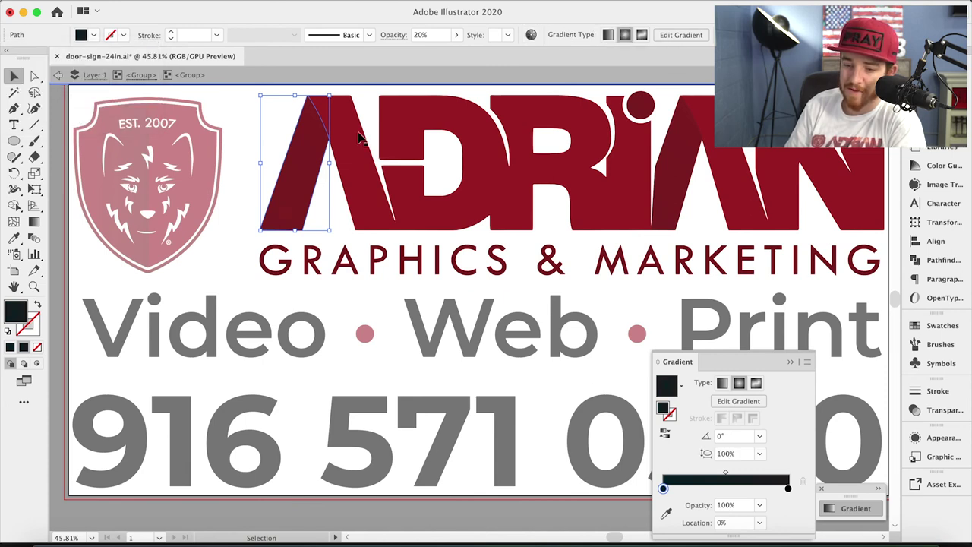
- Try a yellow start stop and a red end stop in the shaded leg's gradient, and undo both colour changes
double_click(662, 489)
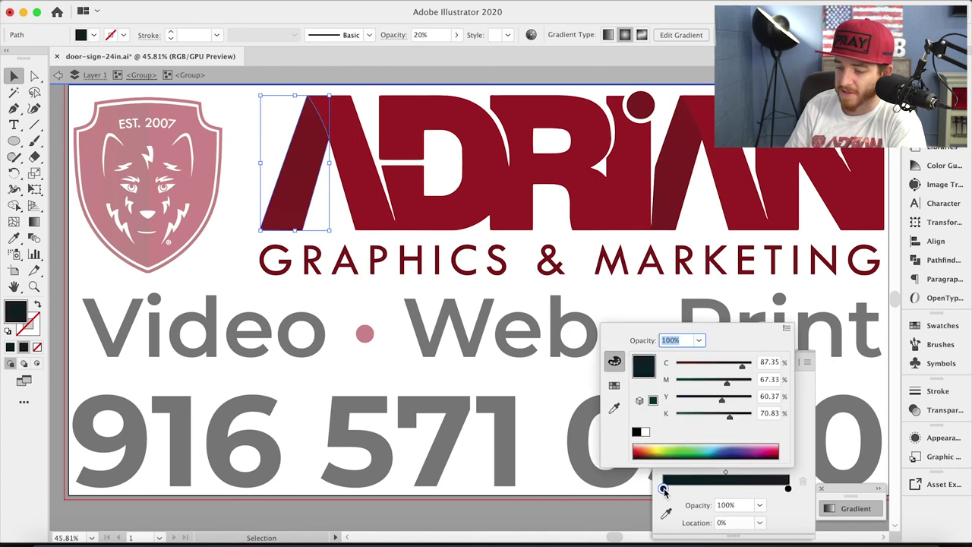
click(662, 446)
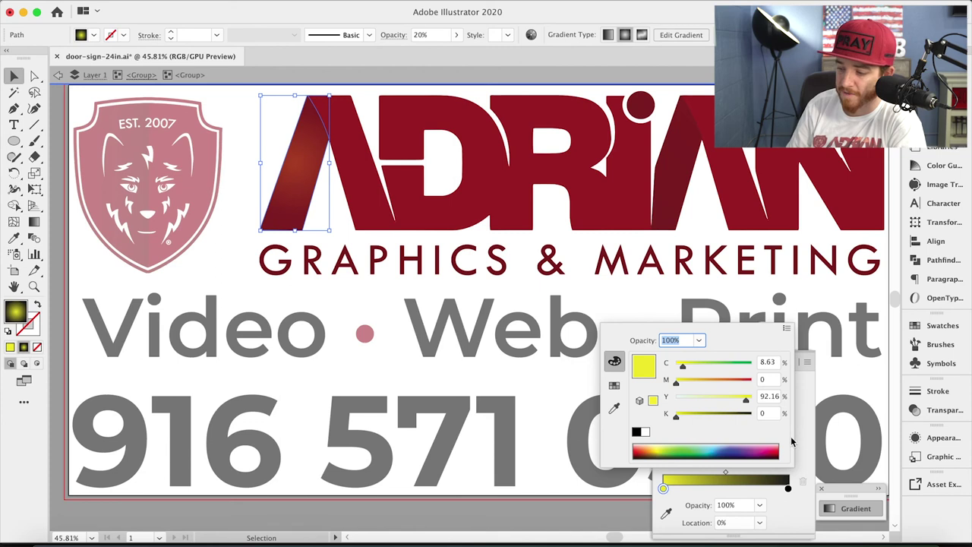
double_click(788, 489)
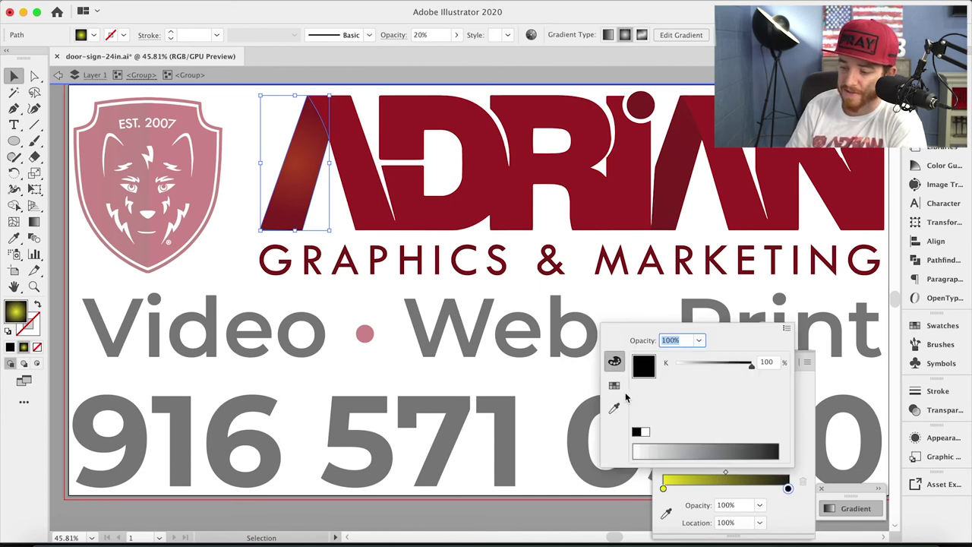
click(615, 385)
click(652, 356)
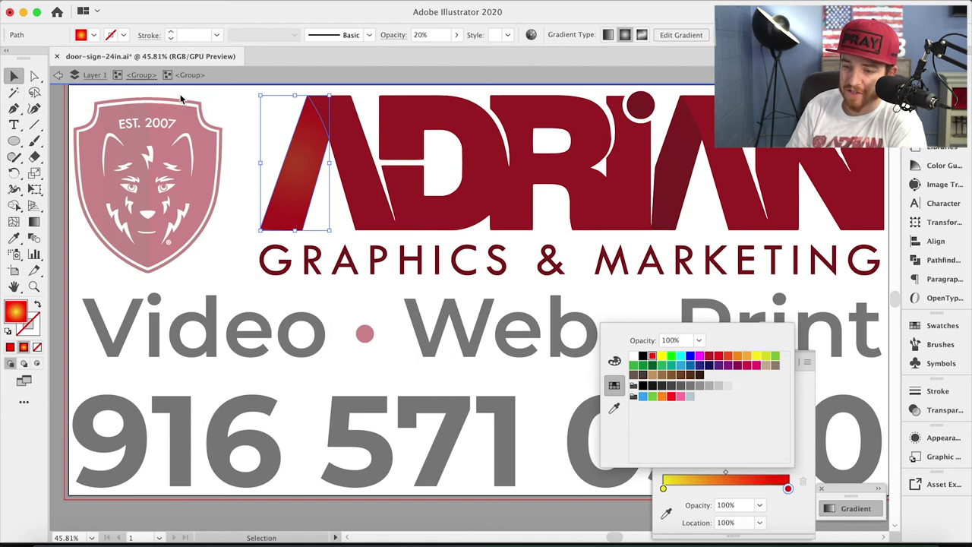
click(220, 95)
click(231, 105)
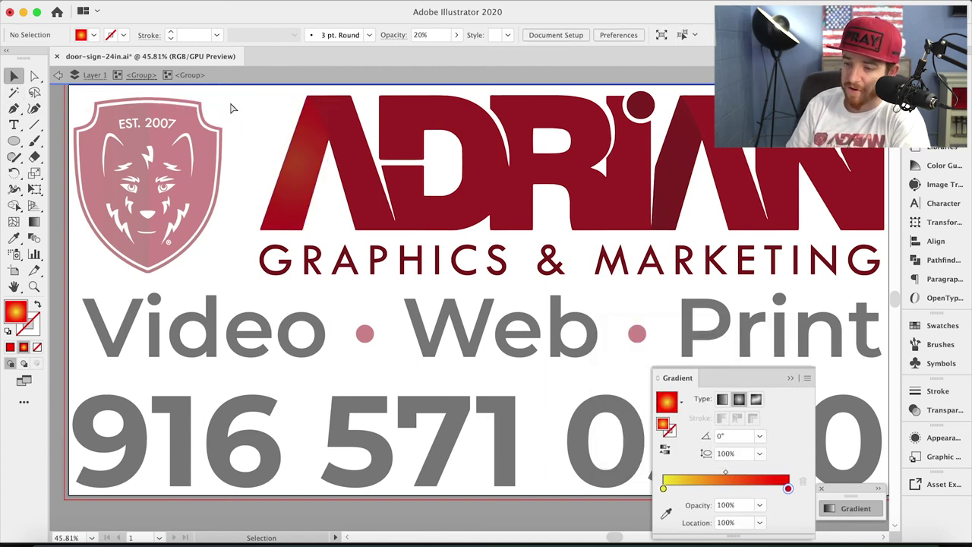
key(super+z)
key(super+z)
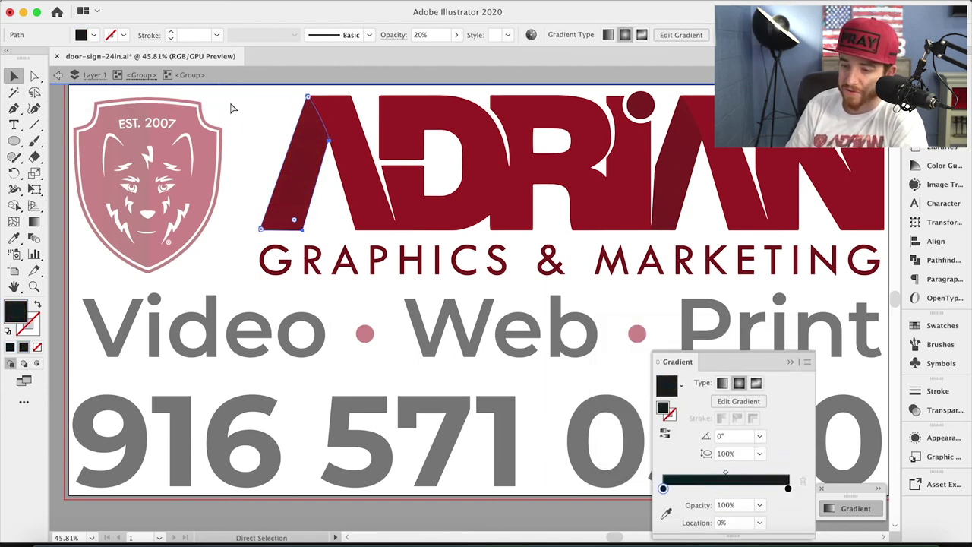
- Deselect the shaded leg and leave isolation mode to return to the complete sign layout
key(v)
click(227, 108)
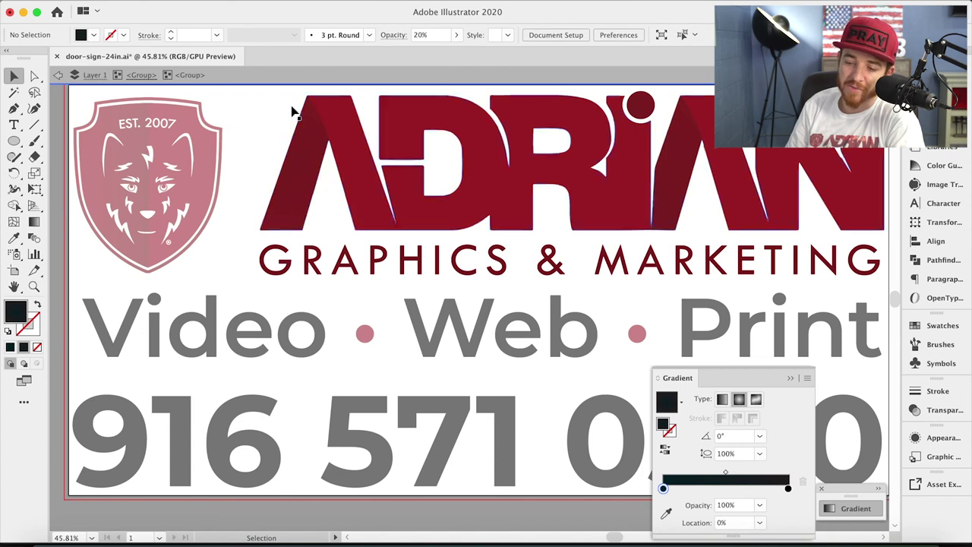
double_click(273, 146)
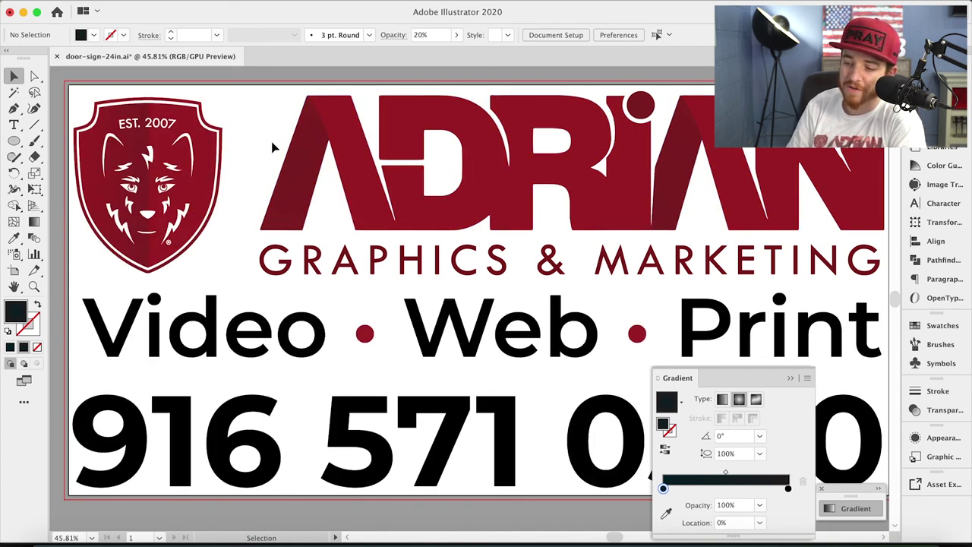
scroll(273, 156, down, 3)
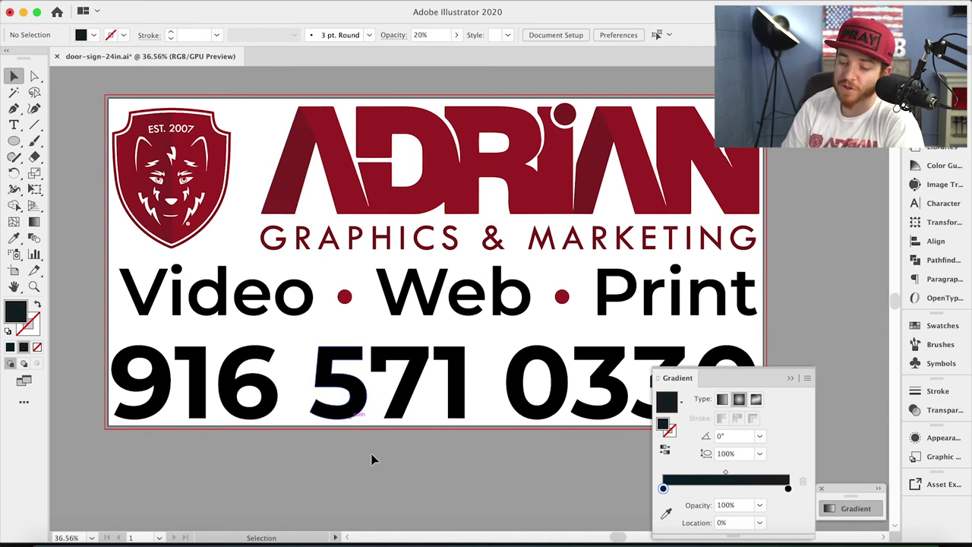
- Switch to Photoshop, open the Project Grow "Reinventing Education" banner from the recent files and show its layers
click(408, 540)
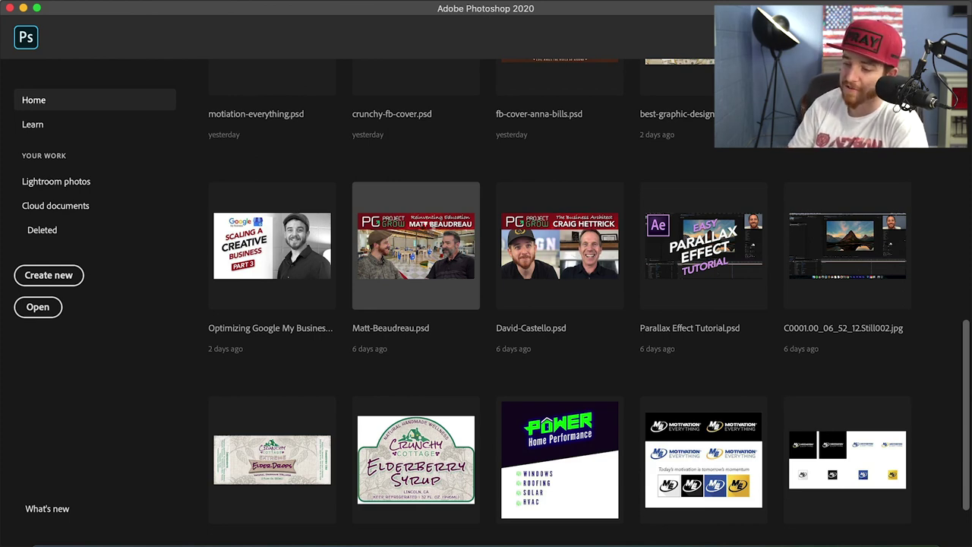
click(425, 228)
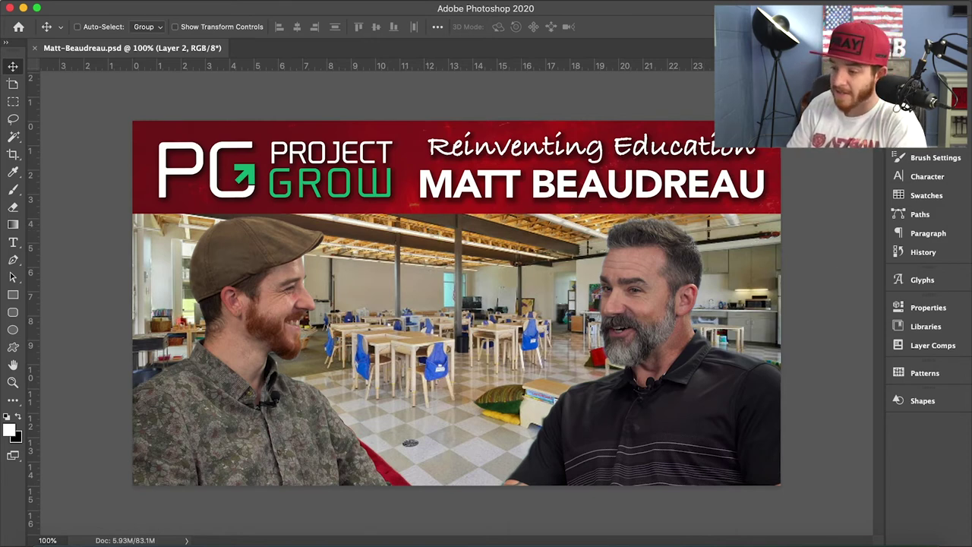
key(F7)
scroll(806, 267, down, 3)
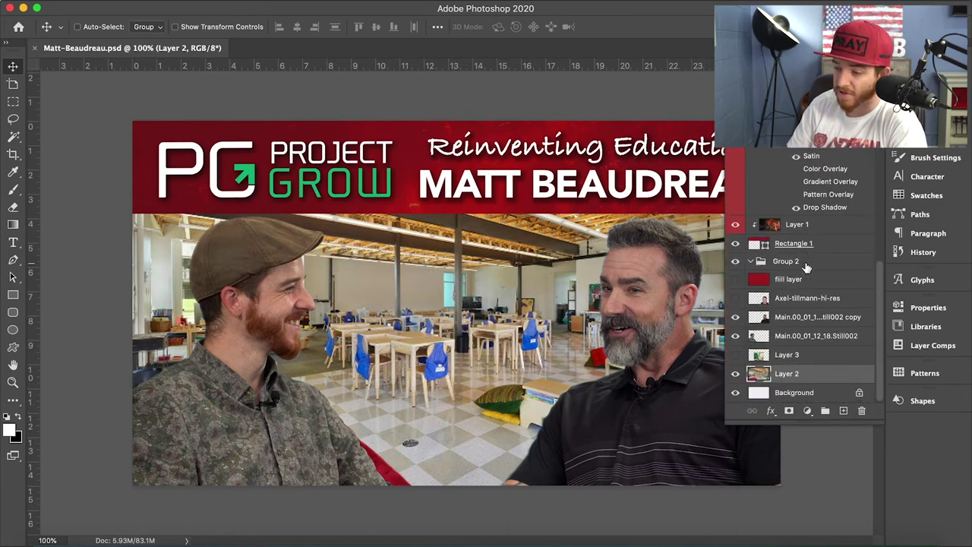
scroll(784, 303, up, 1)
scroll(784, 302, up, 10)
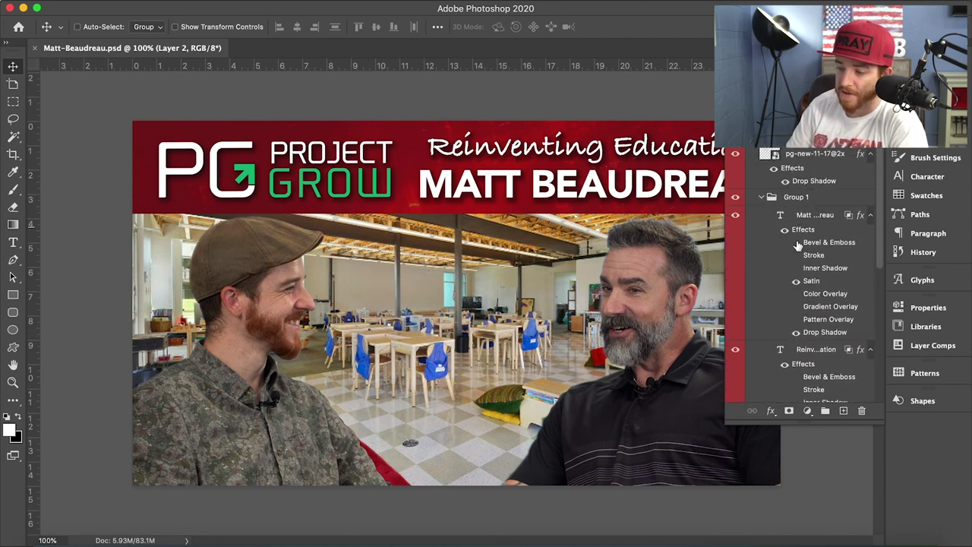
- Collapse Group 1, which holds the banner's title text layers, and rename it "text"
click(760, 199)
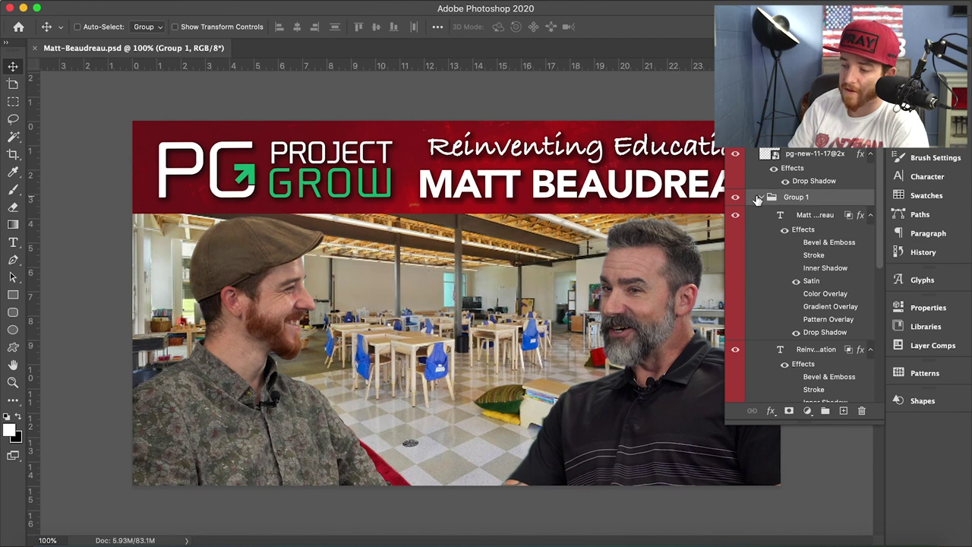
click(760, 199)
scroll(747, 153, down, 2)
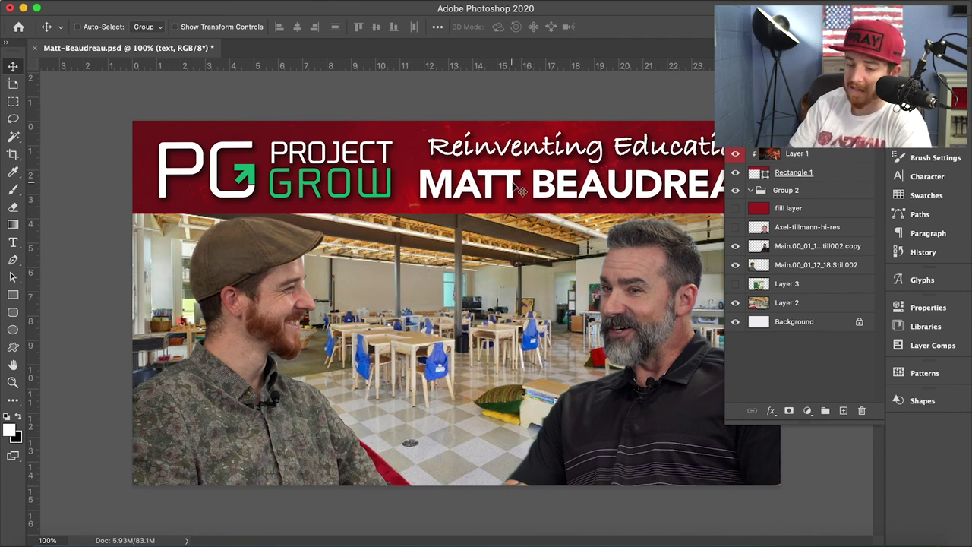
- Toggle the visibility of the two cutout people layers, Main.00_01_12_18.Still002 and the "copy" layer, to examine each separately
click(735, 265)
click(735, 265)
click(735, 265)
click(735, 265)
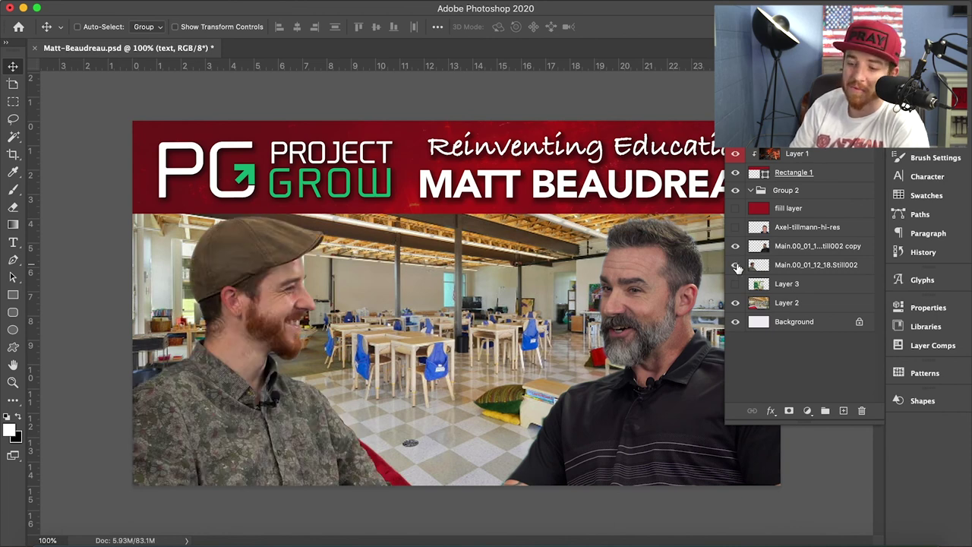
click(735, 265)
click(735, 265)
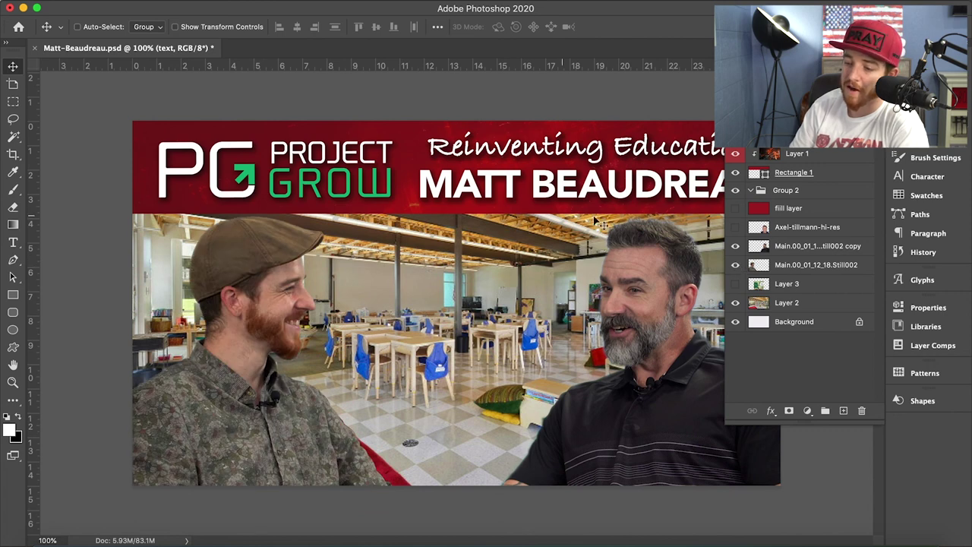
click(735, 246)
click(734, 246)
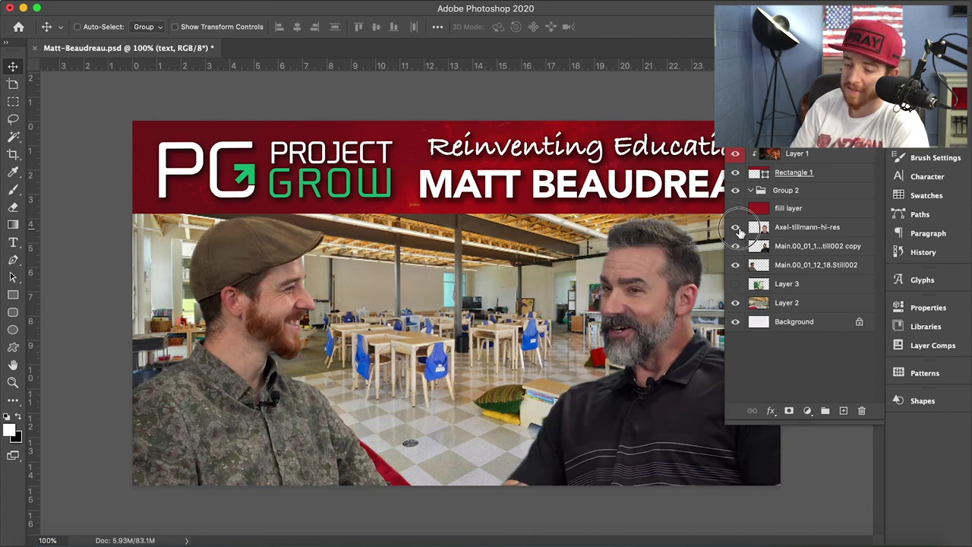
- Toggle the visibility of the hidden portrait layer directly beneath the fill layer in Group 2 to examine it
click(735, 227)
click(735, 227)
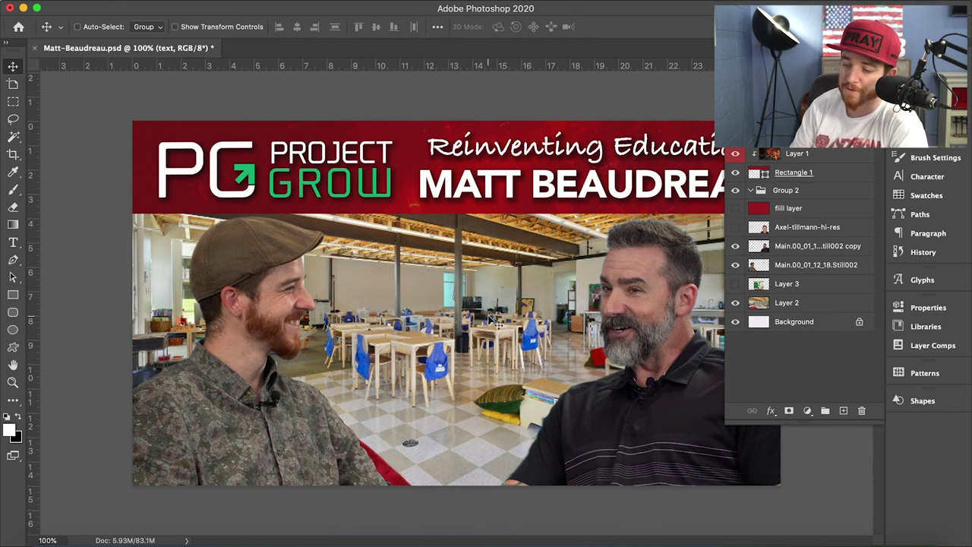
- Magnify the classroom background around the window and pillar to 12800% to examine its individual pixels
key(super)
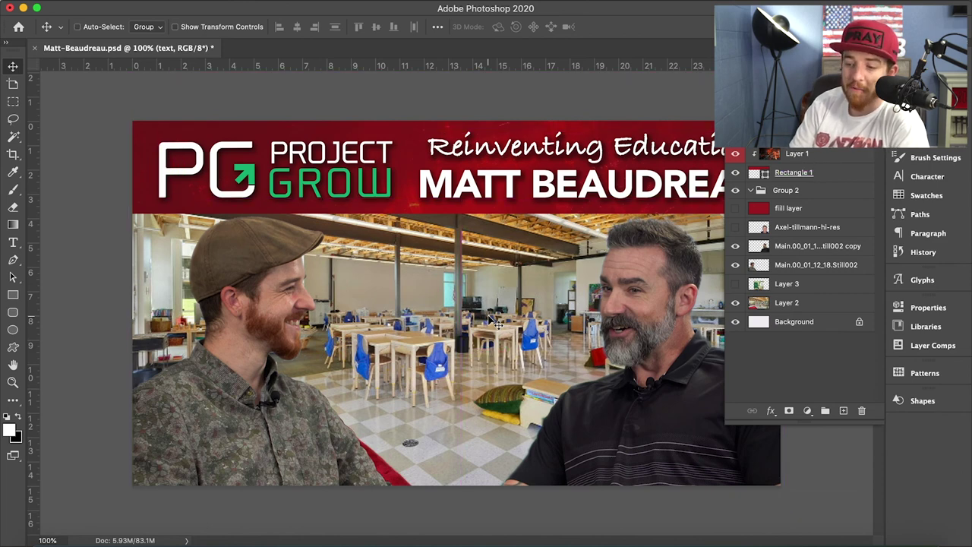
key(super)
key(super)
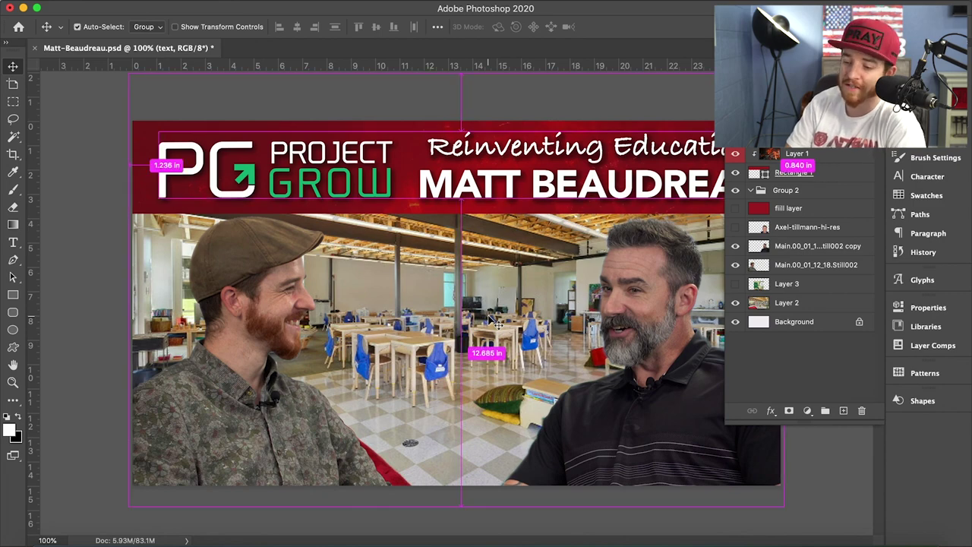
key(super+equal)
key(super+equal)
key(super+equal)
key(super+equal)
key(super+equal)
key(super+equal)
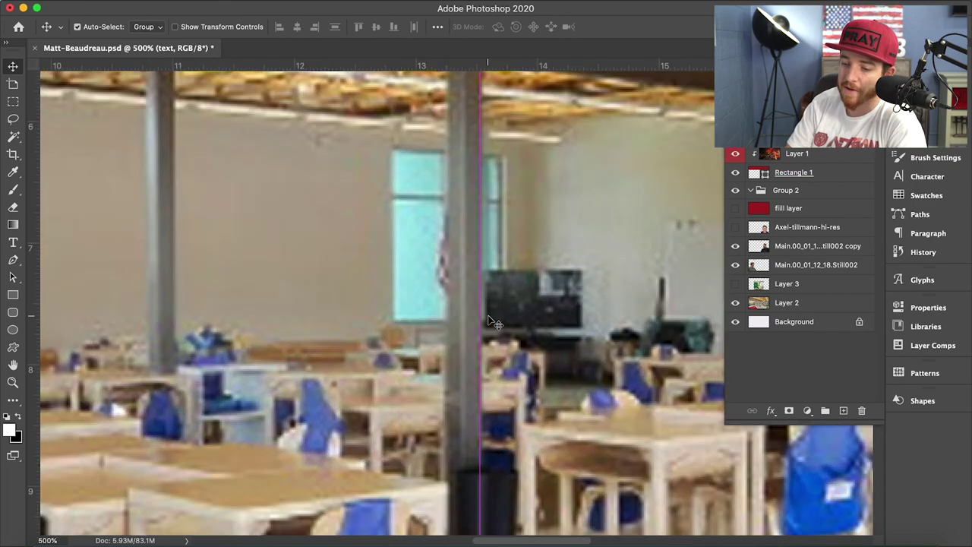
key(super+equal)
key(super+equal)
key(super+equal)
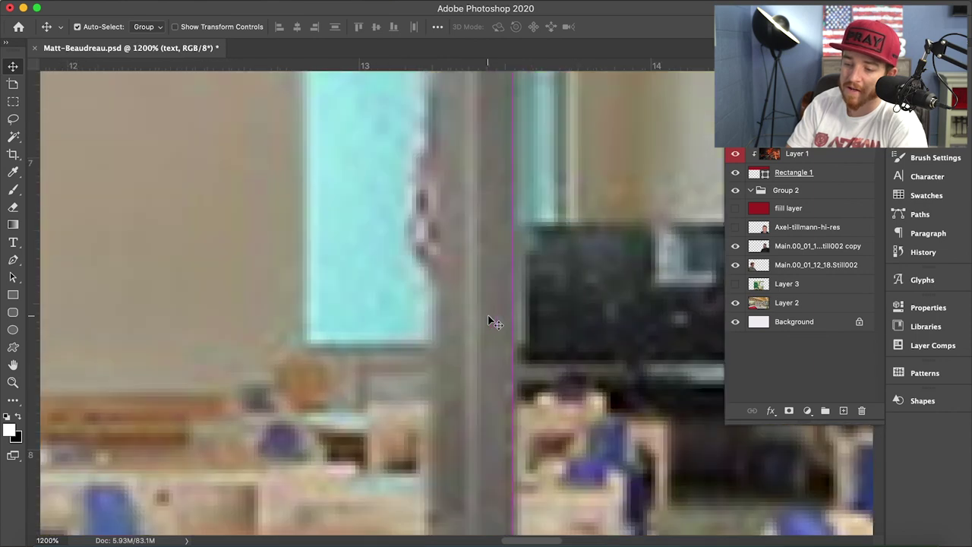
key(super+equal)
key(super+equal)
key(super+equal)
key(super+equal)
key(super+equal)
key(super+equal)
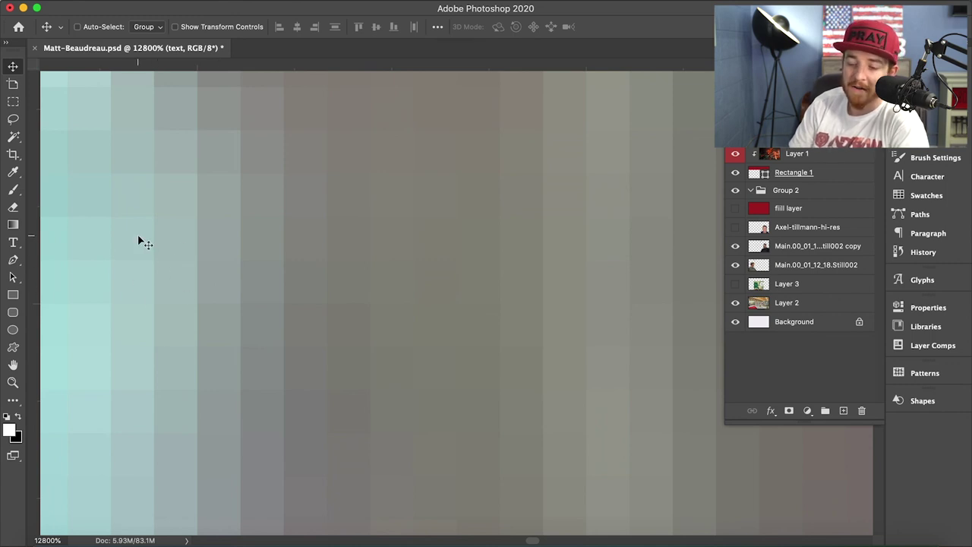
- Reduce the magnification gradually to about 800% to examine how the pixels form the window, pillar and desks
scroll(180, 334, down, 5)
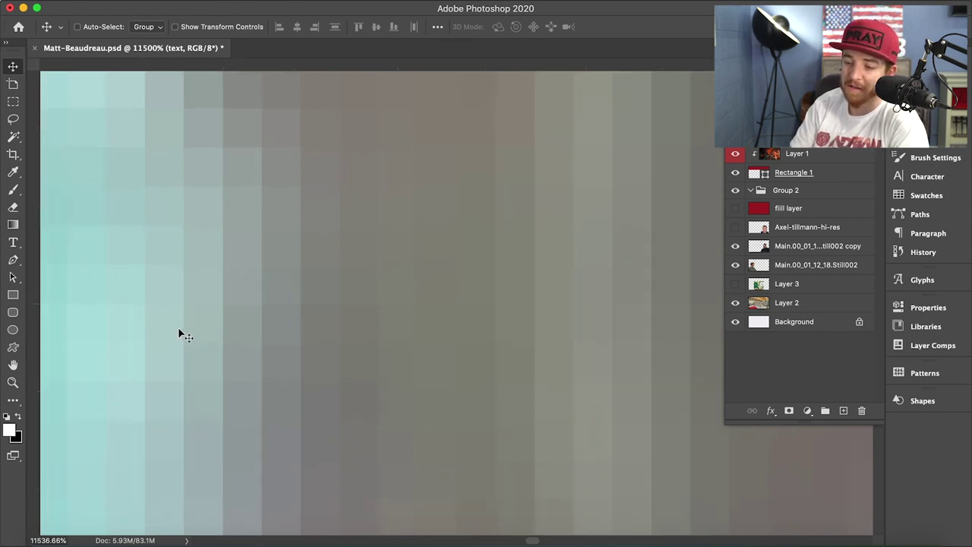
scroll(179, 338, down, 3)
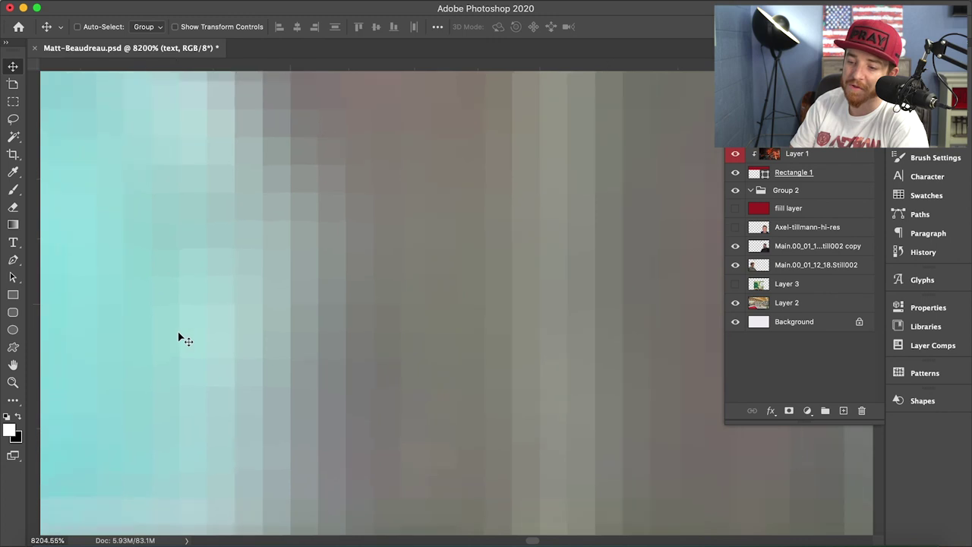
scroll(180, 347, down, 2)
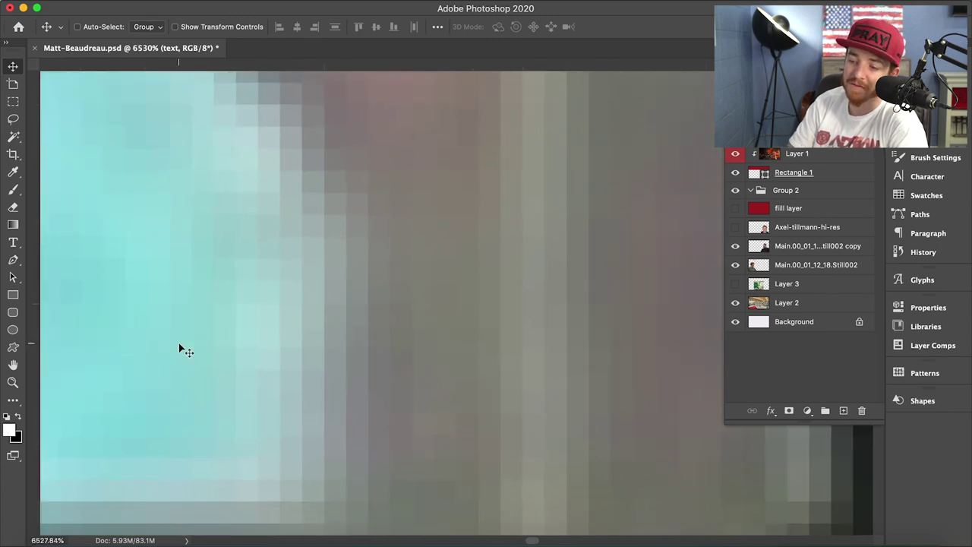
scroll(180, 347, down, 5)
scroll(171, 373, down, 8)
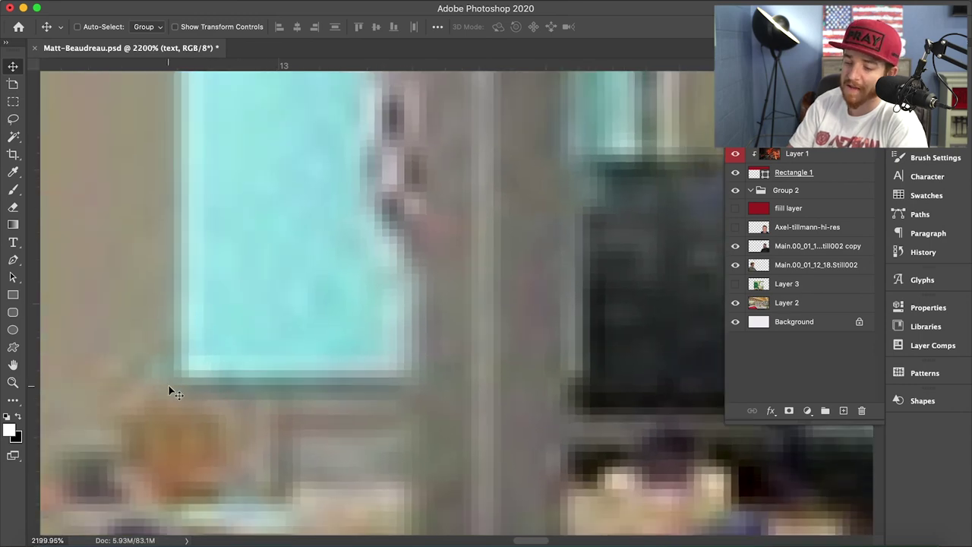
scroll(168, 384, down, 4)
scroll(171, 401, down, 4)
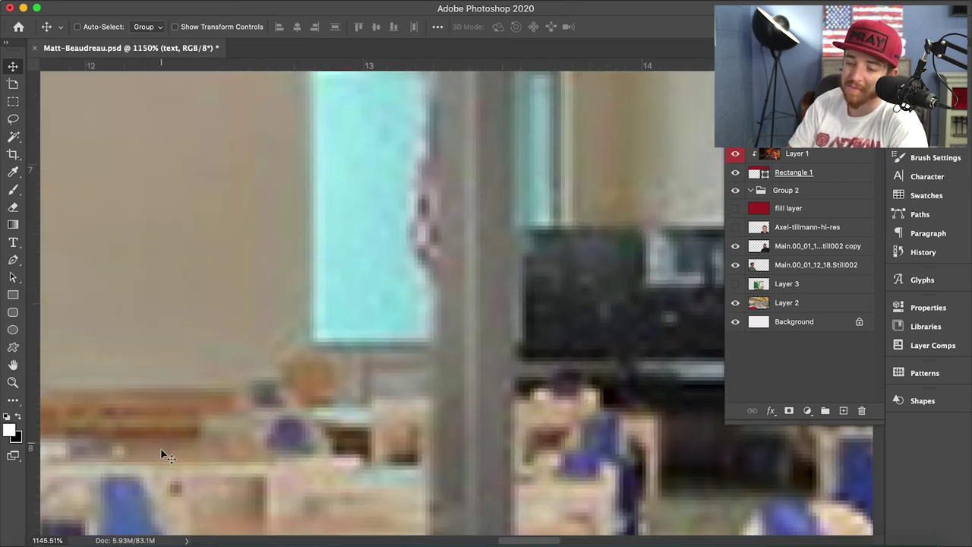
scroll(163, 460, down, 4)
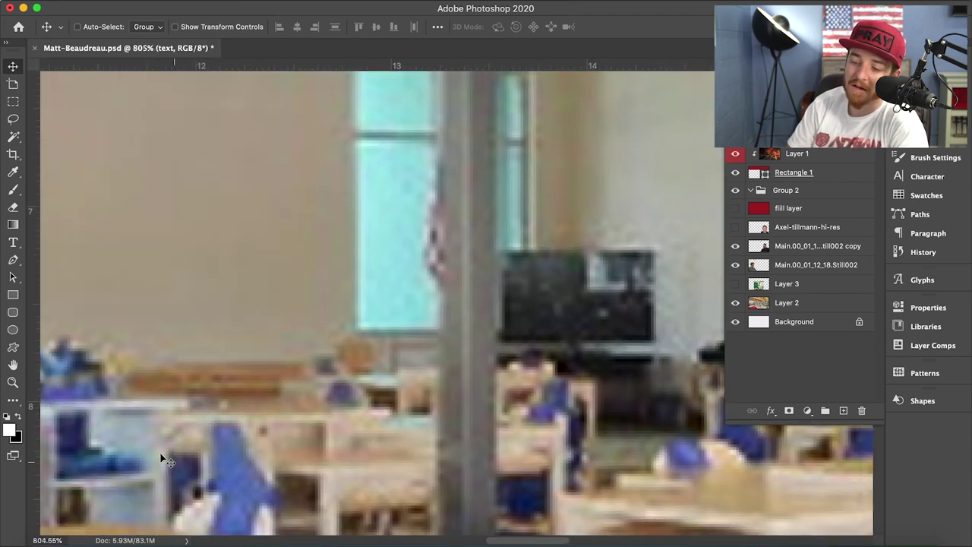
- Examine the face and cutout edge of the man in the cap at about 1010%, and return to the wider banner view
scroll(162, 458, left, 10)
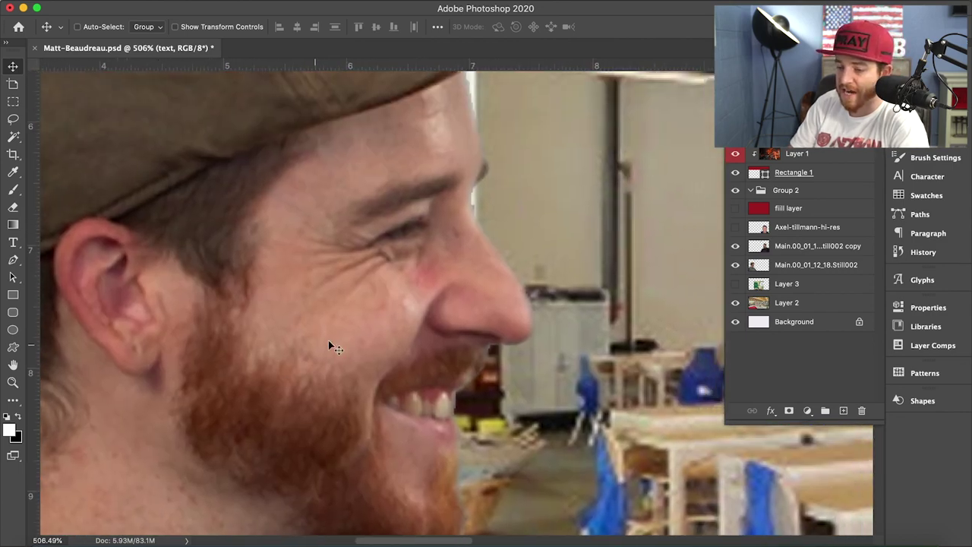
scroll(436, 252, up, 5)
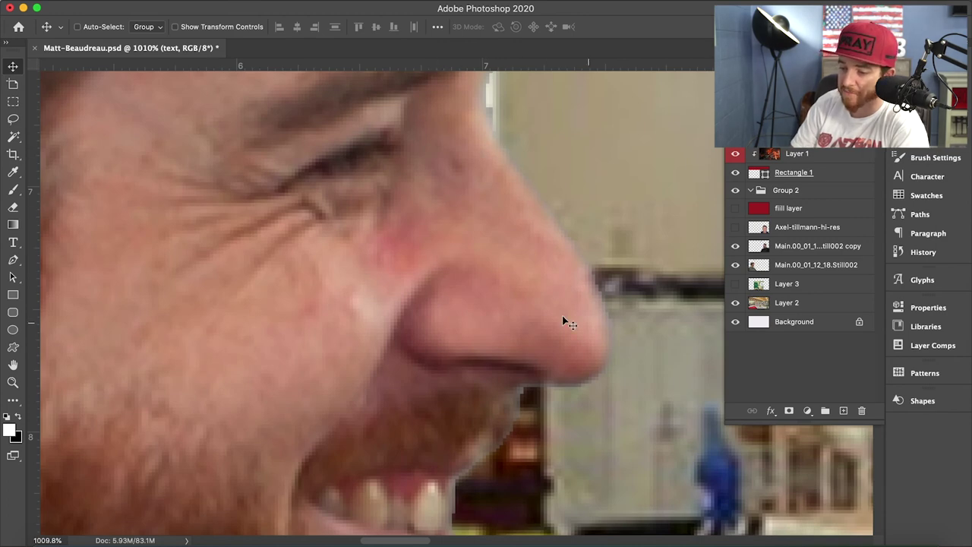
scroll(561, 315, up, 5)
scroll(547, 316, down, 4)
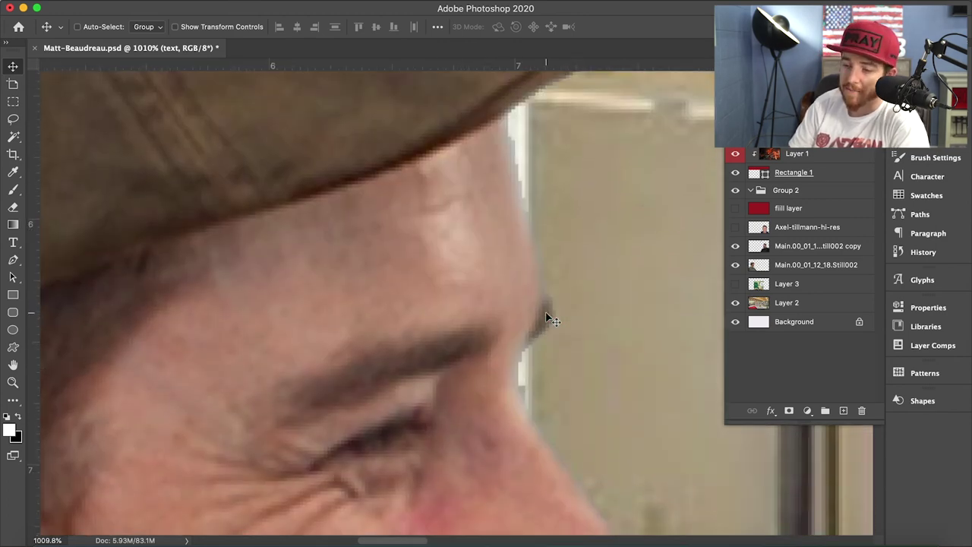
scroll(546, 314, down, 5)
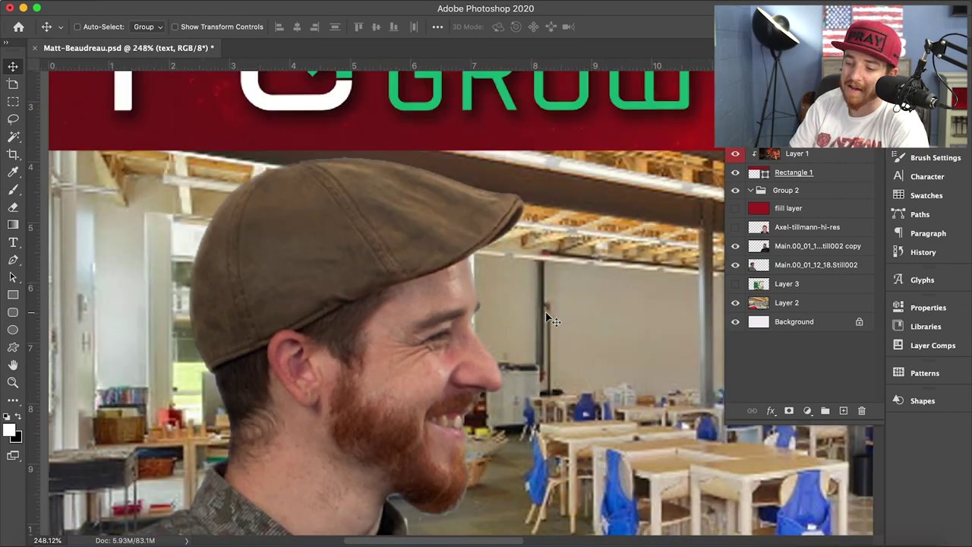
scroll(547, 317, down, 3)
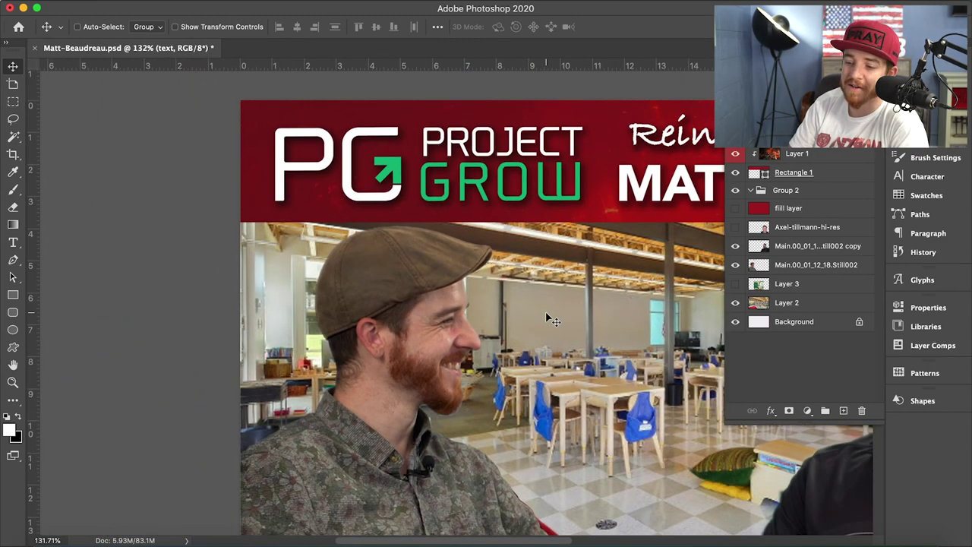
scroll(552, 319, up, 1)
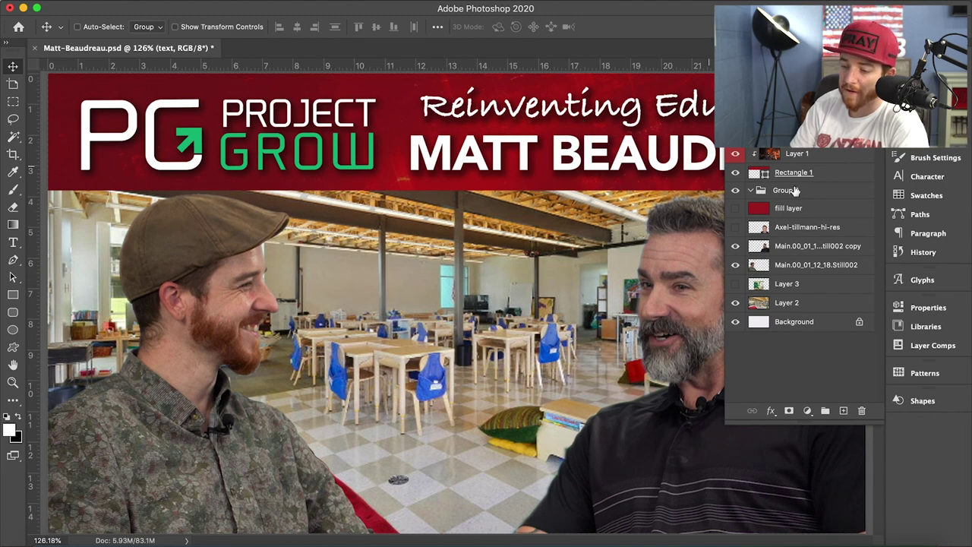
- Copy the Main.00_01_12_18.Still002 cutout layer into the door sign in Illustrator, aligned with the artboard's lower-left corner
click(818, 264)
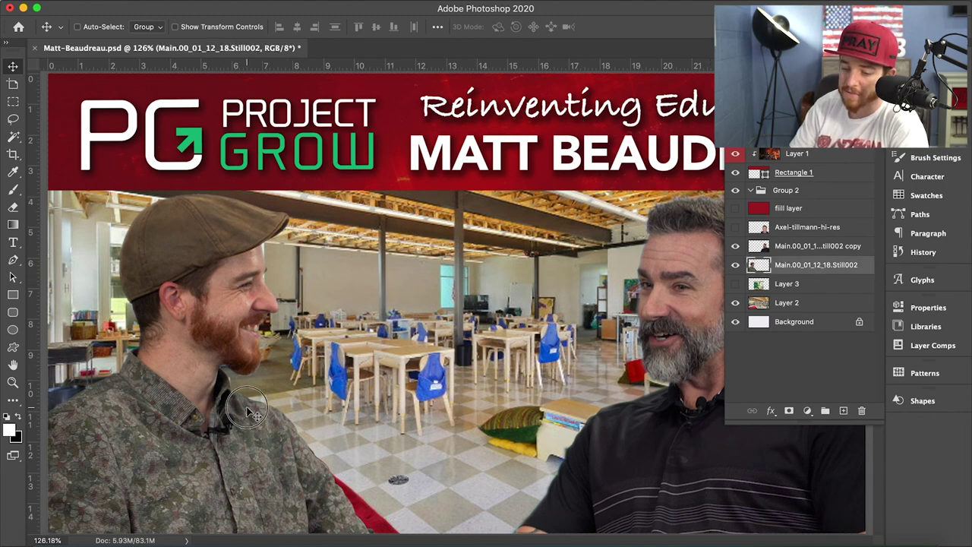
drag(246, 410, 369, 541)
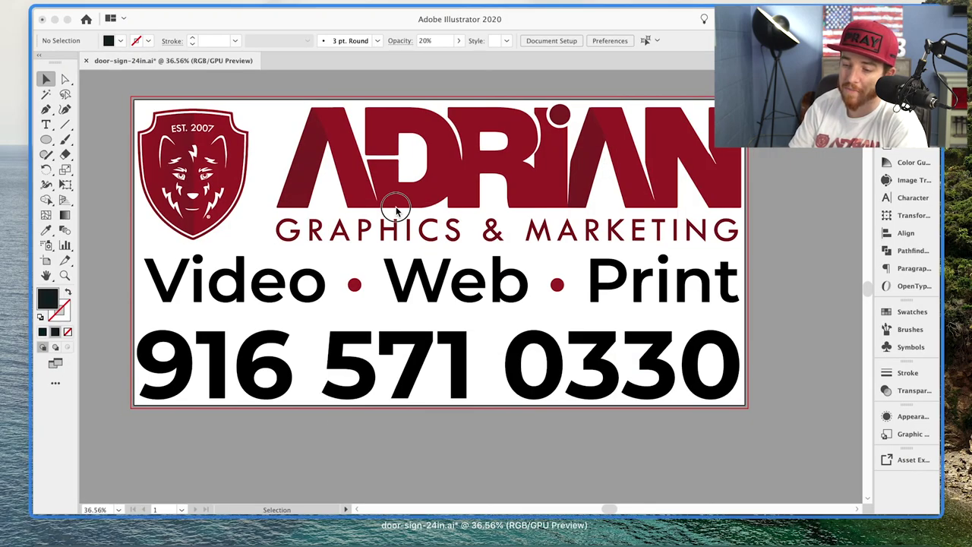
key(super+F9)
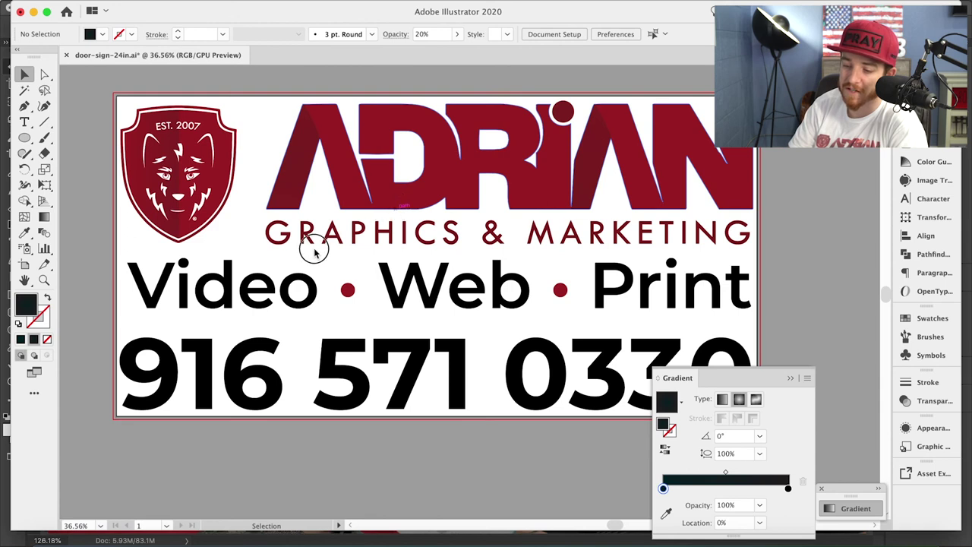
key(super+v)
drag(386, 333, 227, 322)
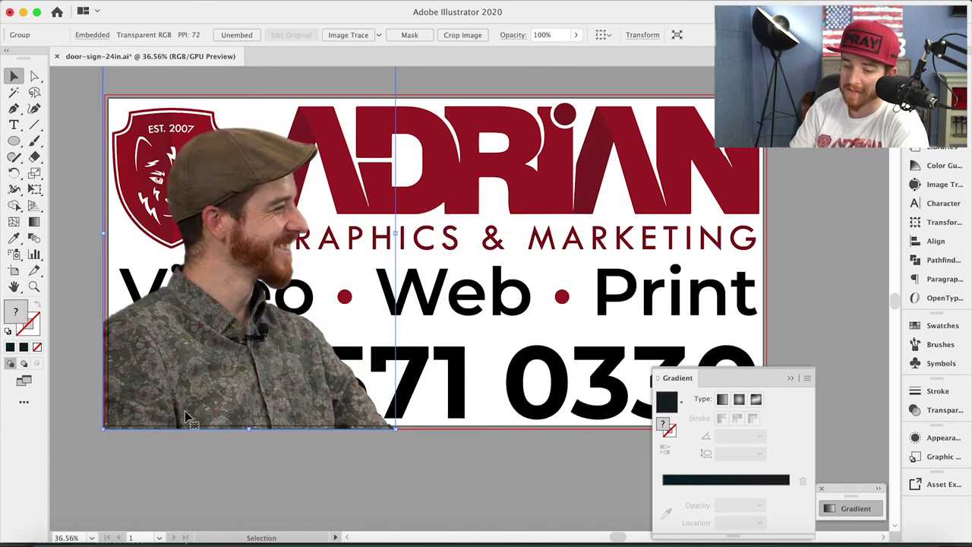
- Select the "Video • Web • Print" group to examine its vector outlines beside the pasted photo, and clear the selection
click(171, 480)
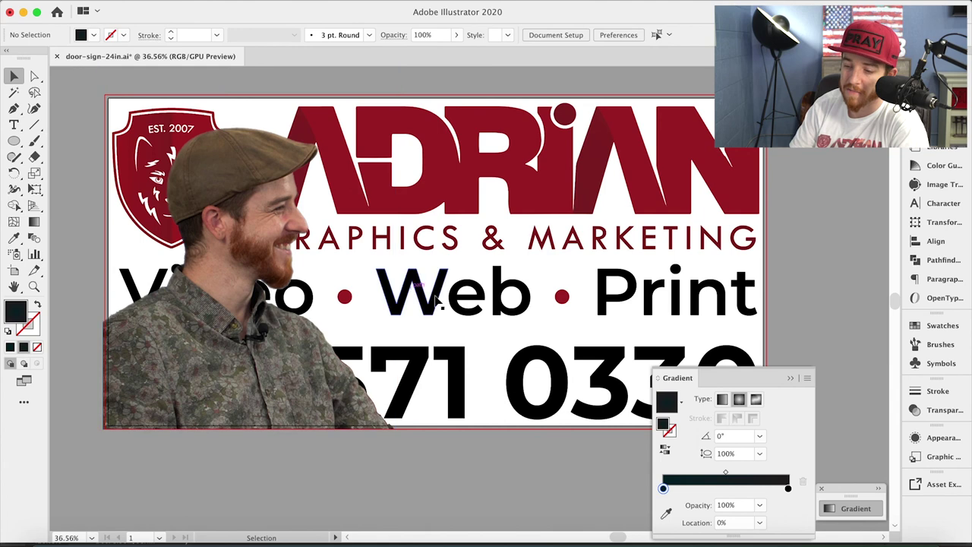
click(471, 307)
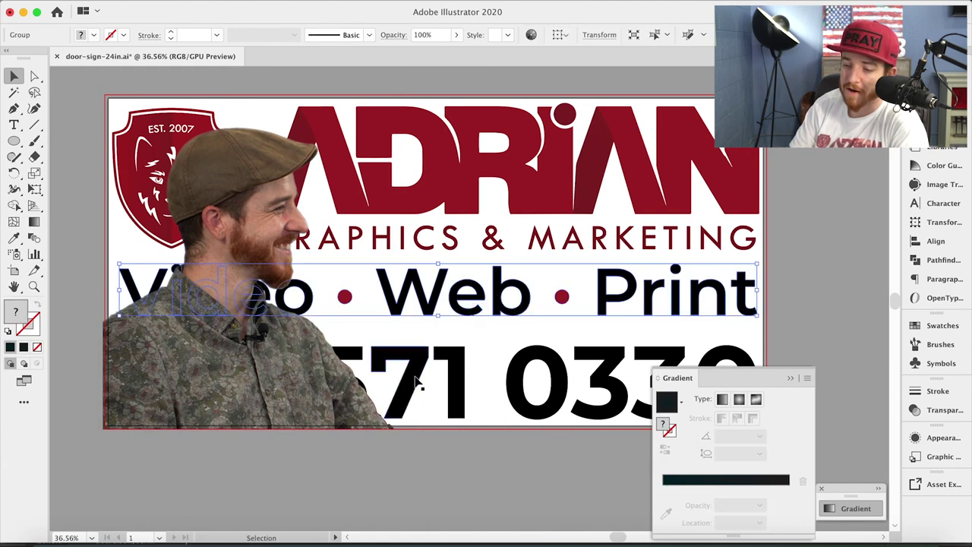
click(356, 465)
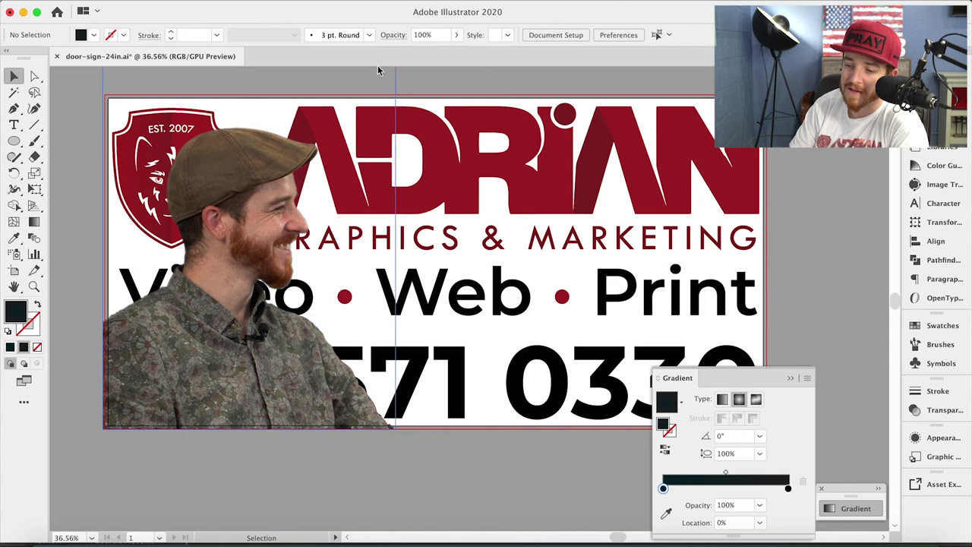
- Scale the pasted cutout photo down to about half its size in the sign's lower-left corner and deselect it
click(245, 230)
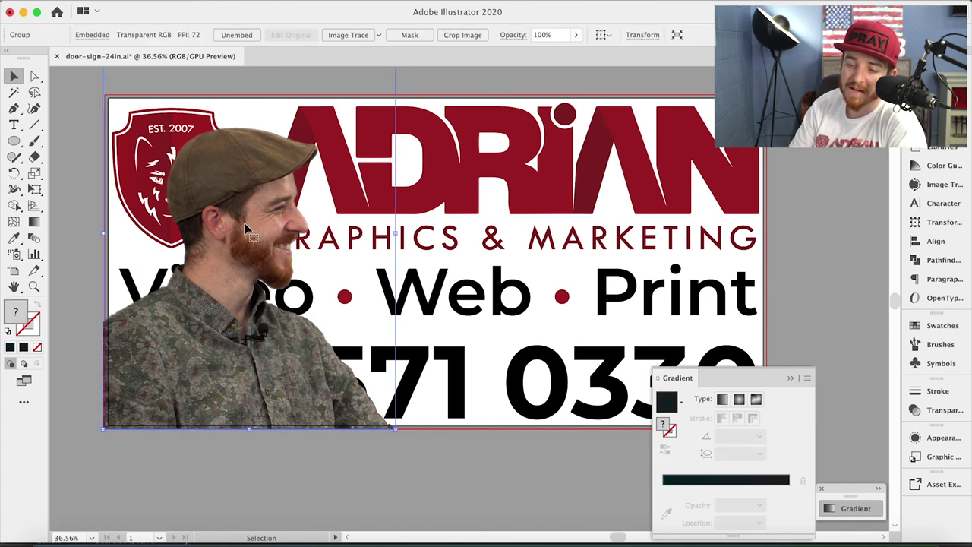
scroll(369, 125, up, 3)
drag(407, 111, 261, 238)
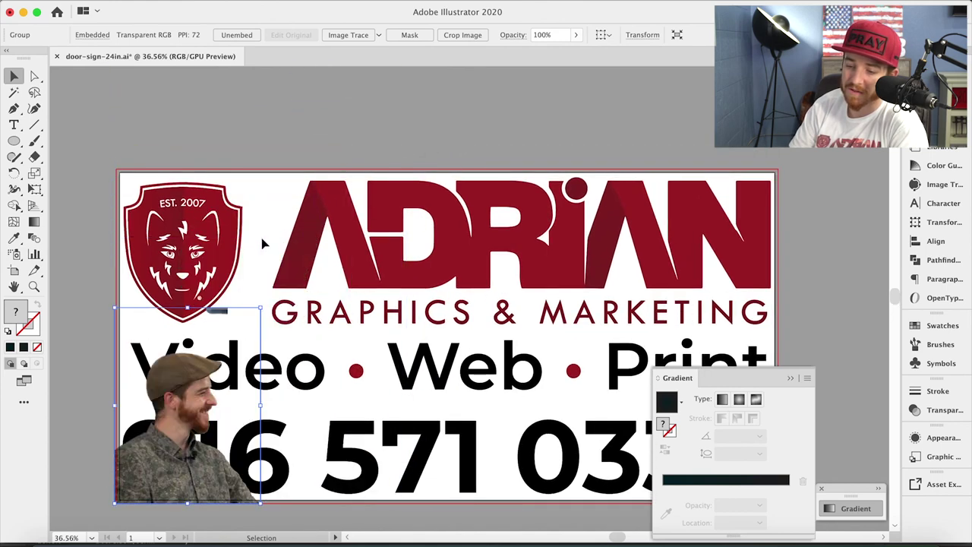
click(104, 228)
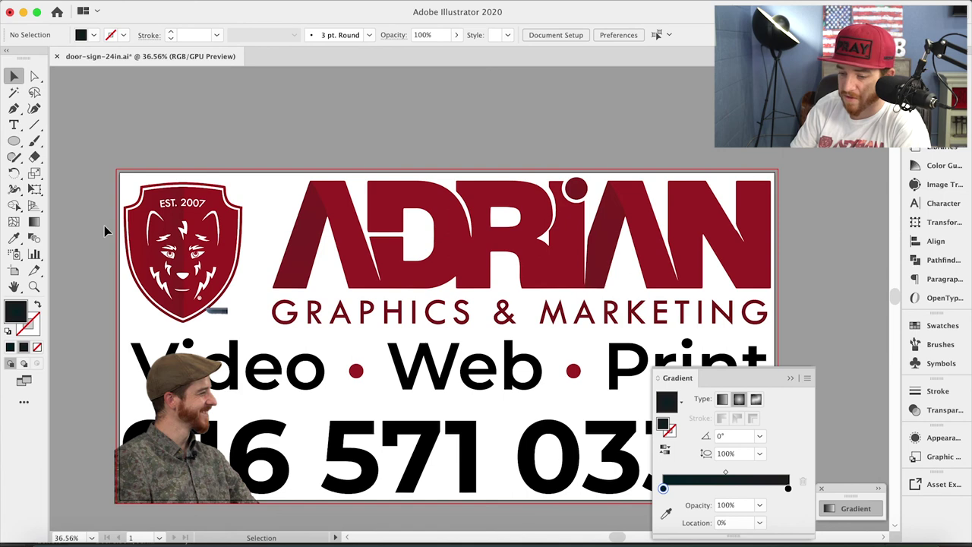
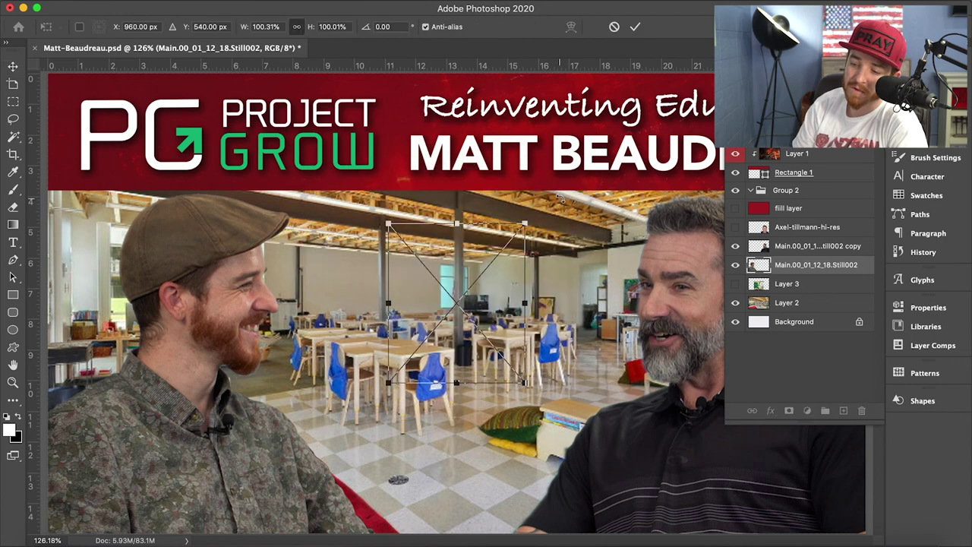
key(ctrl+t)
drag(456, 431, 476, 483)
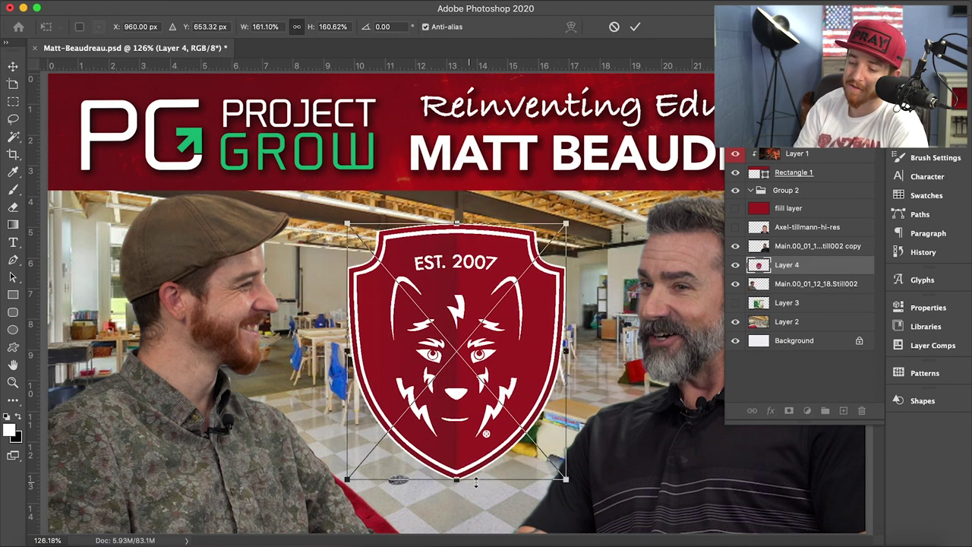
key(Return)
key(Delete)
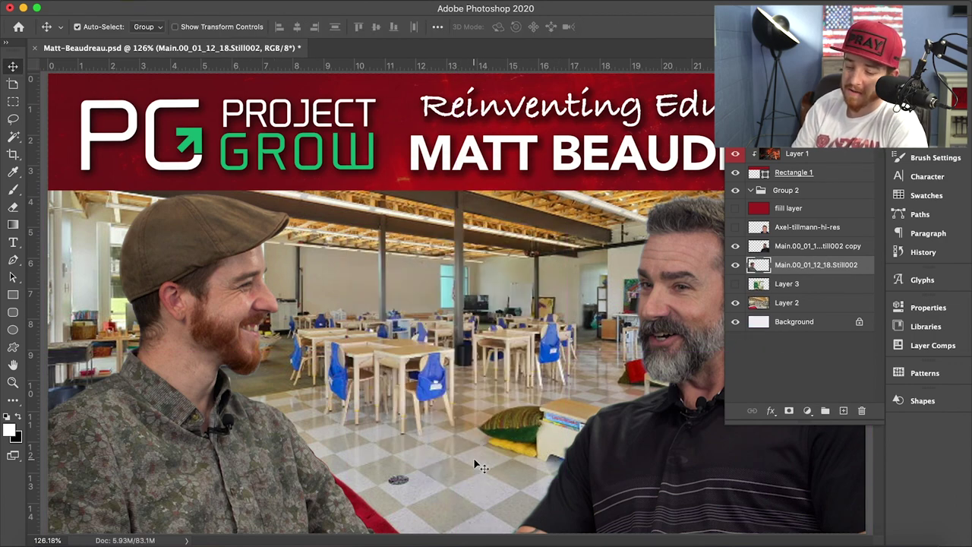
- Paste the shield logo into the Photoshop banner as a Smart Object and enlarge it to fill the space between the two men
key(ctrl+v)
click(455, 211)
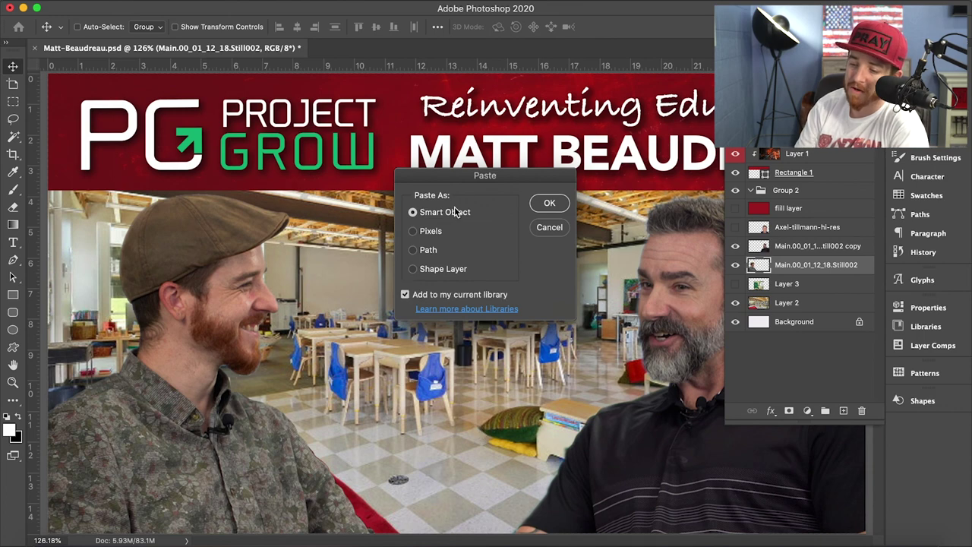
key(Return)
drag(456, 382, 440, 498)
key(Escape)
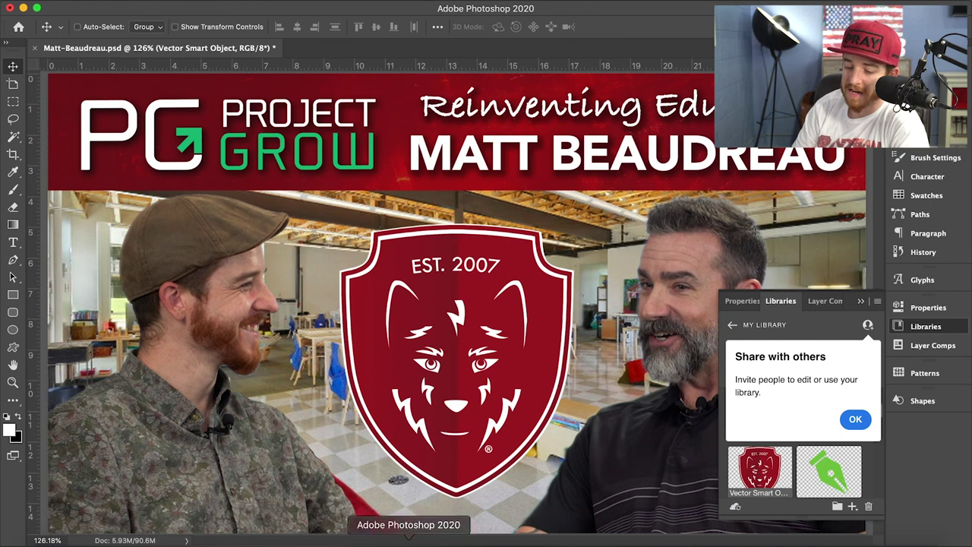
- Switch to Illustrator and isolate the nested groups of the door sign's shield logo around the EST. 2007 lettering
click(380, 540)
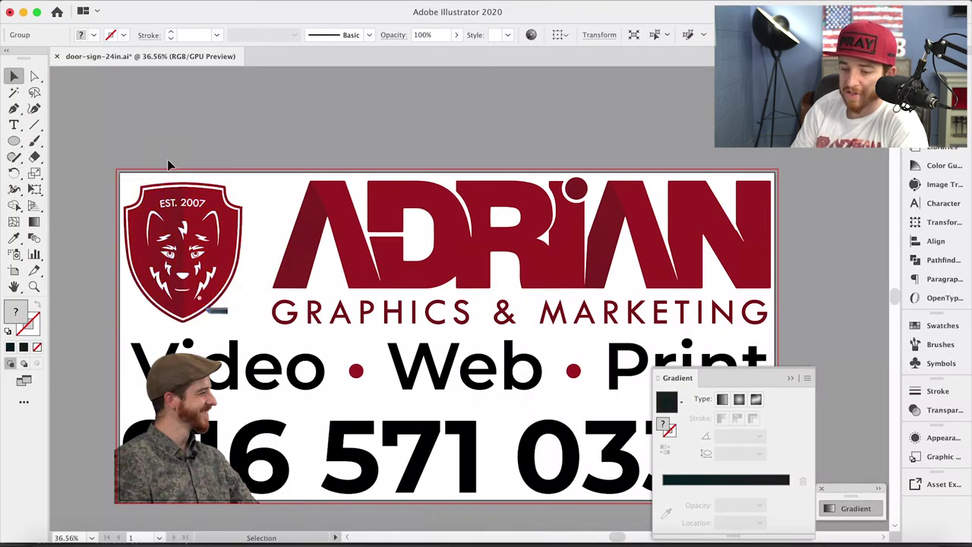
double_click(189, 206)
click(192, 210)
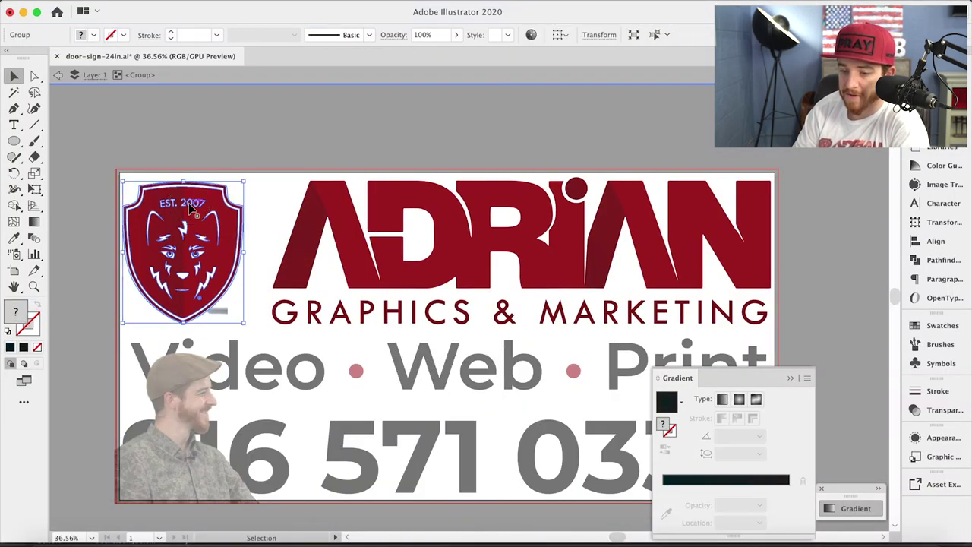
double_click(188, 209)
click(187, 207)
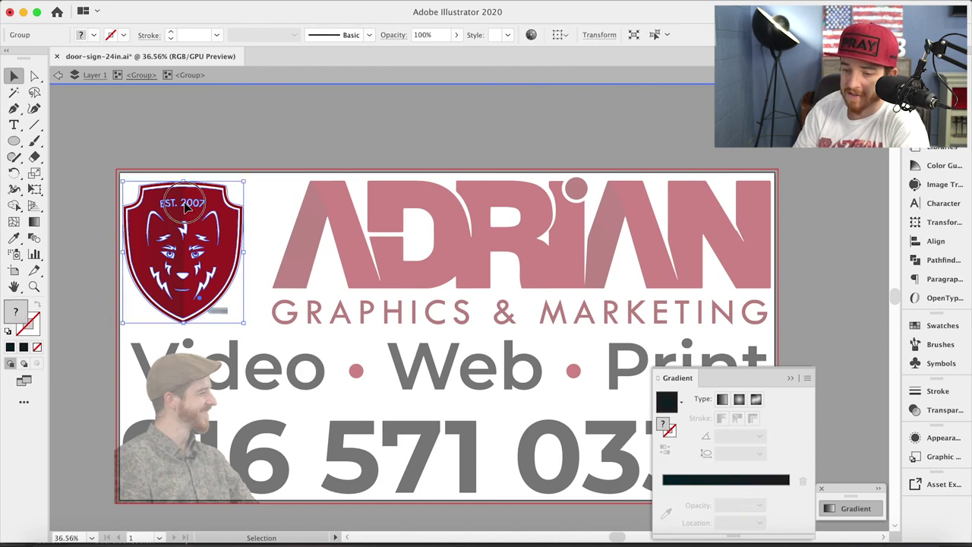
double_click(187, 207)
click(189, 206)
double_click(189, 205)
click(190, 202)
double_click(188, 204)
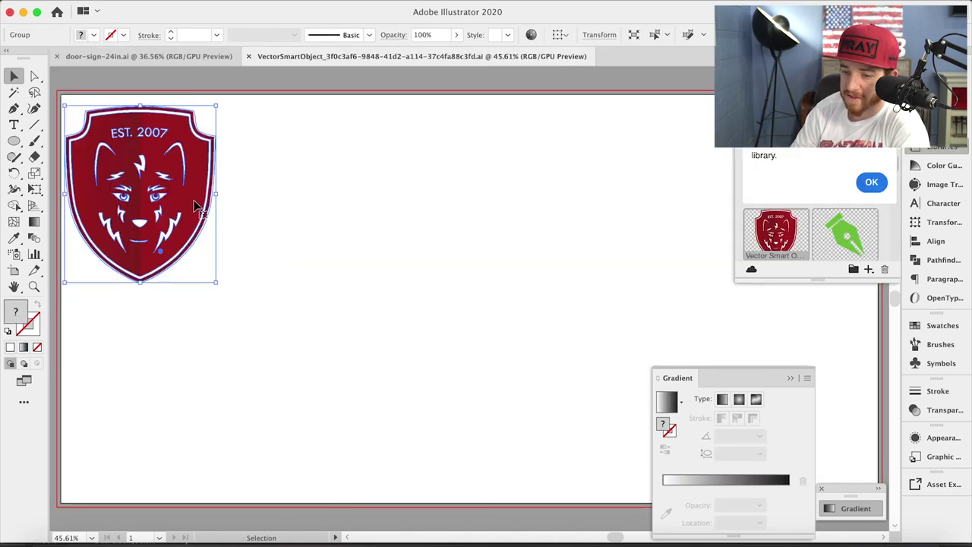
- Try to isolate the zeros of EST. 2007 in the Vector Smart Object's shield artwork, and leave isolation mode
click(281, 142)
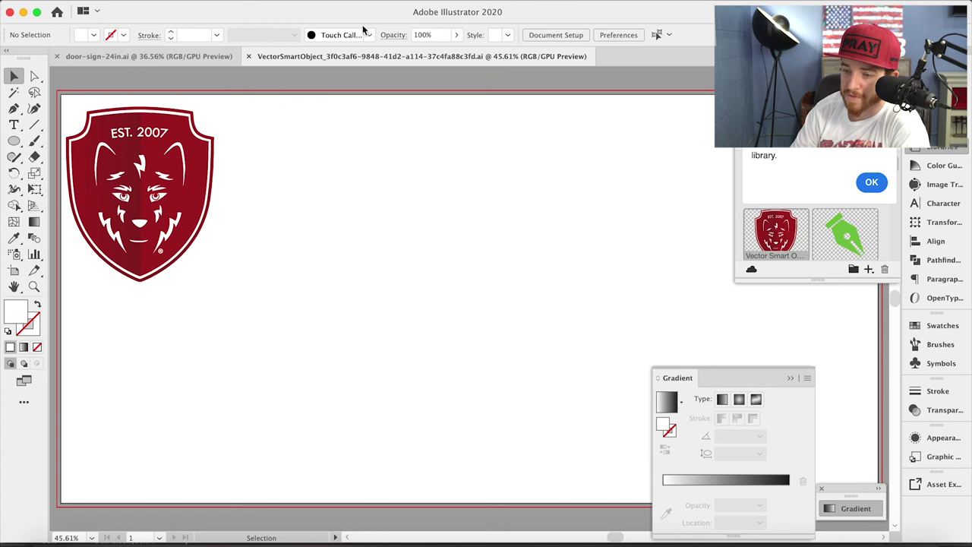
double_click(151, 133)
click(152, 133)
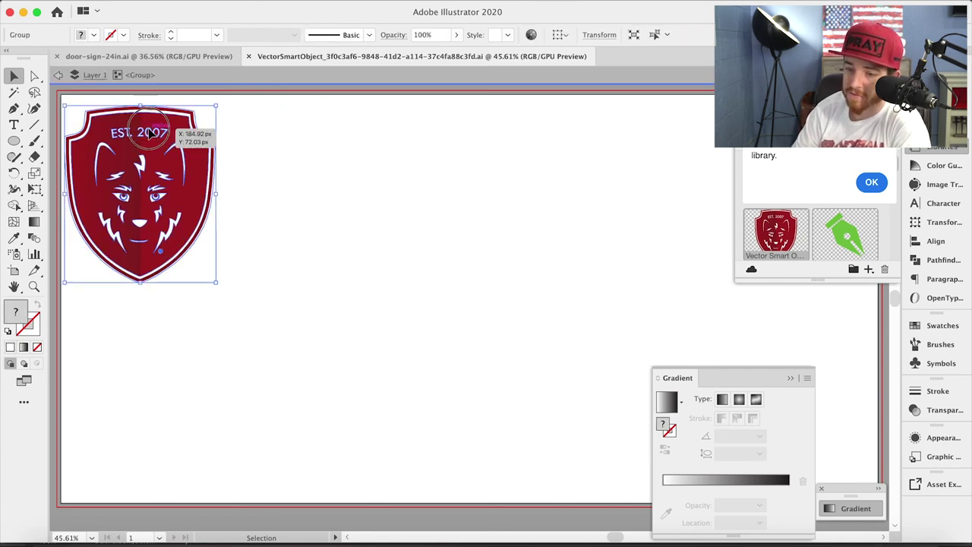
double_click(152, 133)
click(152, 133)
double_click(151, 132)
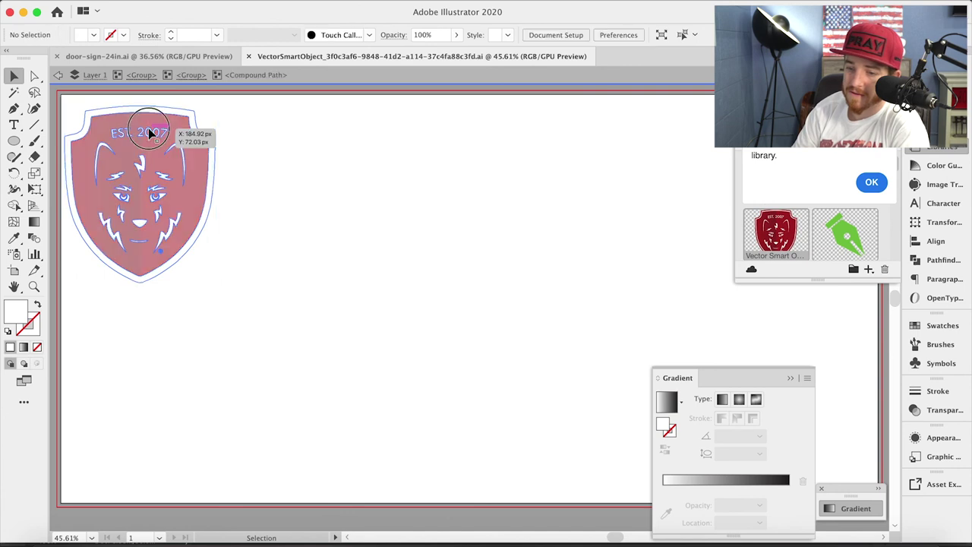
click(150, 132)
click(145, 135)
click(152, 130)
click(151, 131)
click(151, 133)
click(151, 133)
click(151, 132)
click(150, 134)
key(Escape)
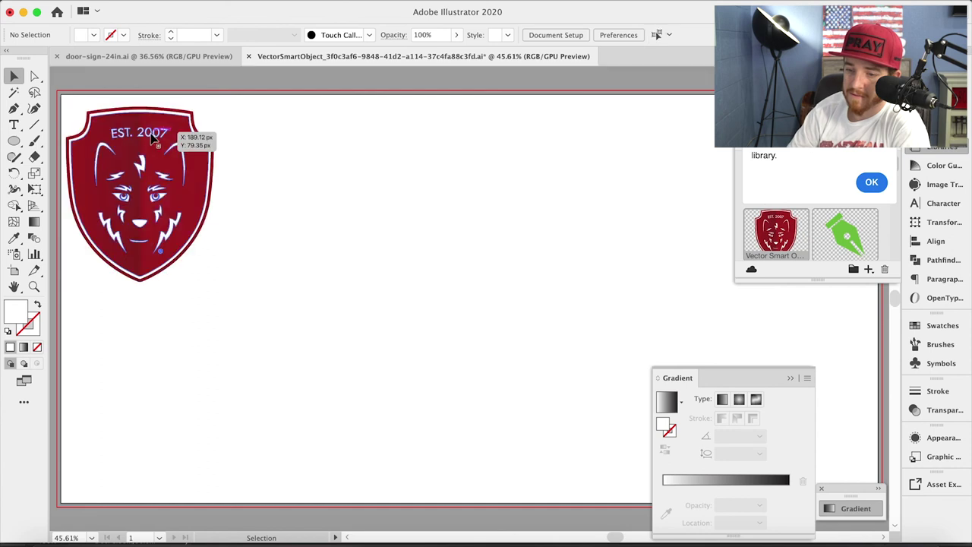
- Delete the first zero of EST. 2007 inside the Smart Object's shield, save the file, and switch to the Photoshop banner
click(150, 133)
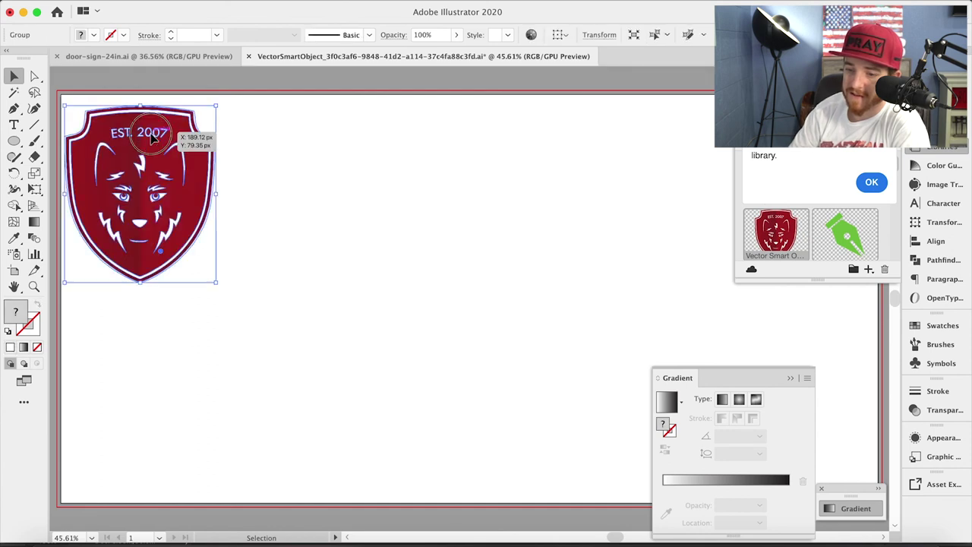
double_click(151, 136)
click(150, 134)
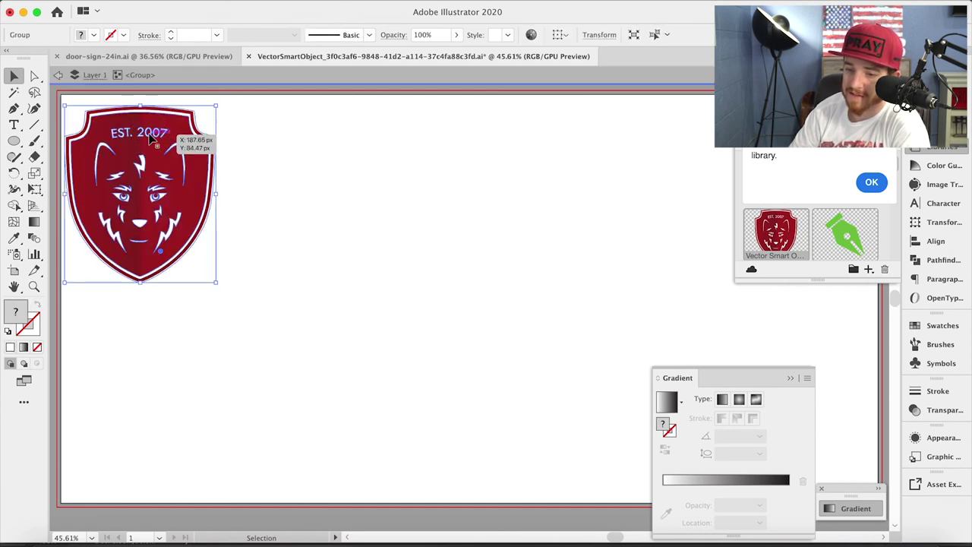
double_click(150, 134)
click(151, 135)
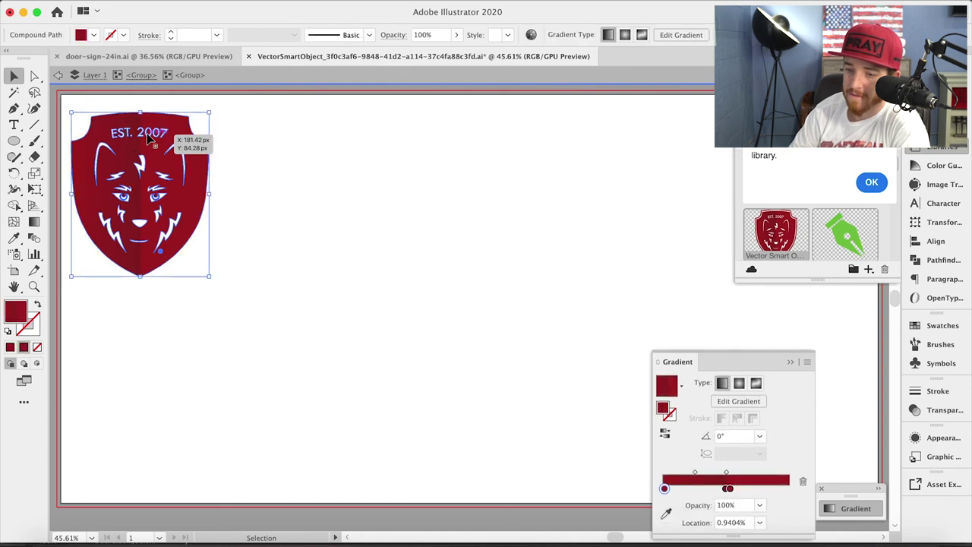
double_click(150, 136)
click(149, 135)
click(149, 135)
key(Delete)
double_click(217, 223)
key(a)
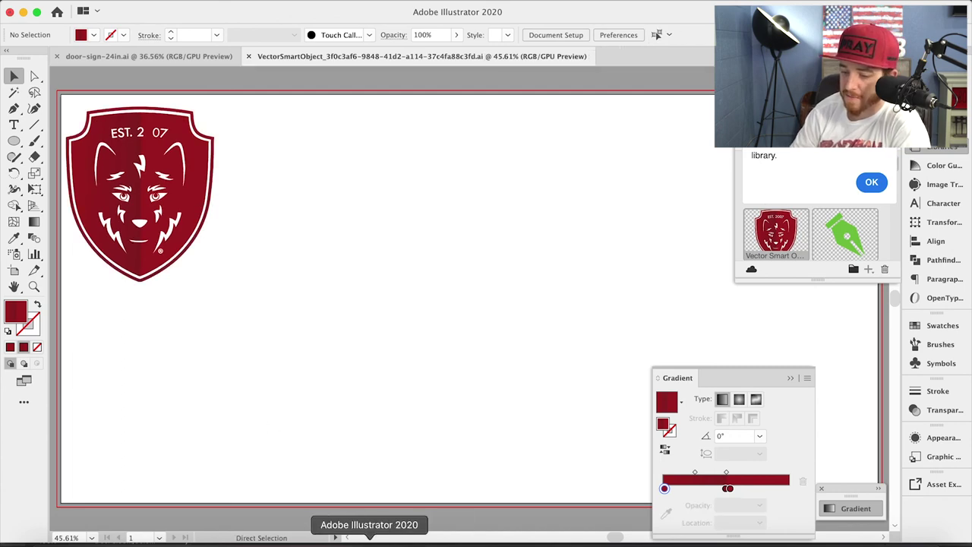
click(409, 541)
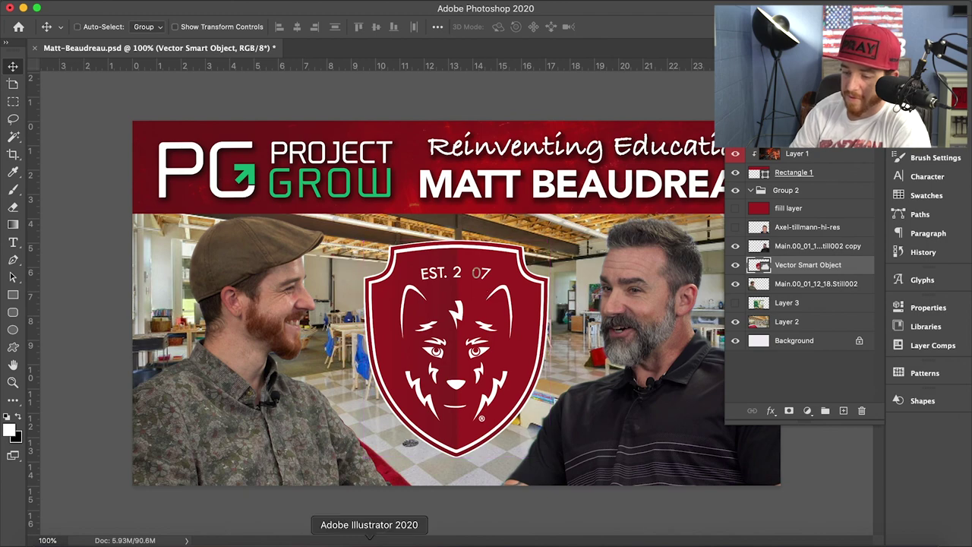
- Return to Illustrator, undo the zero's deletion in the Smart Object, save it, and switch back to the Photoshop banner
click(369, 539)
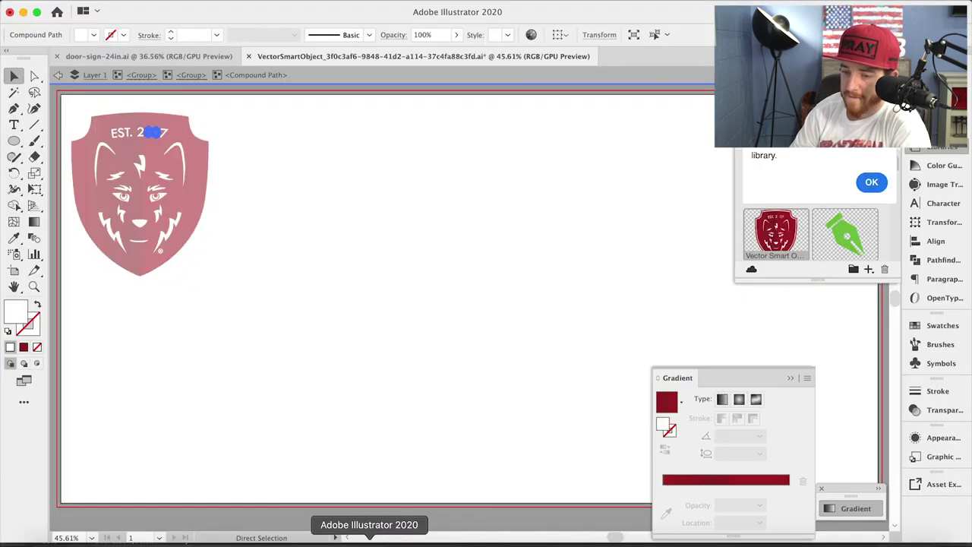
click(346, 503)
double_click(354, 501)
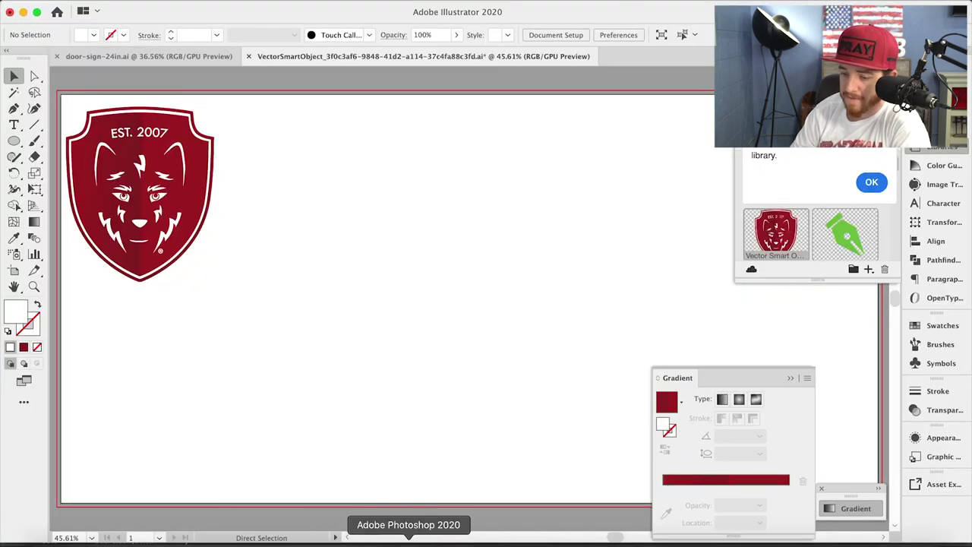
click(409, 541)
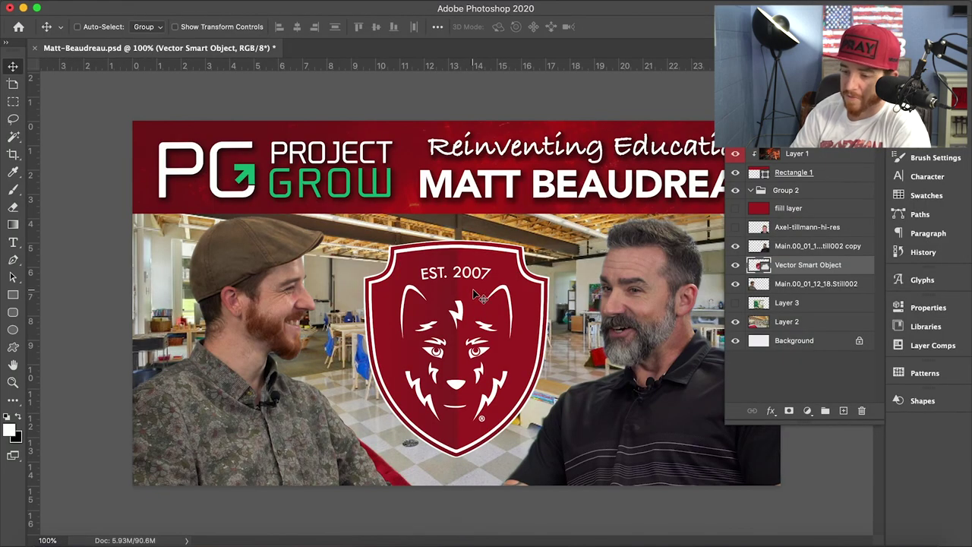